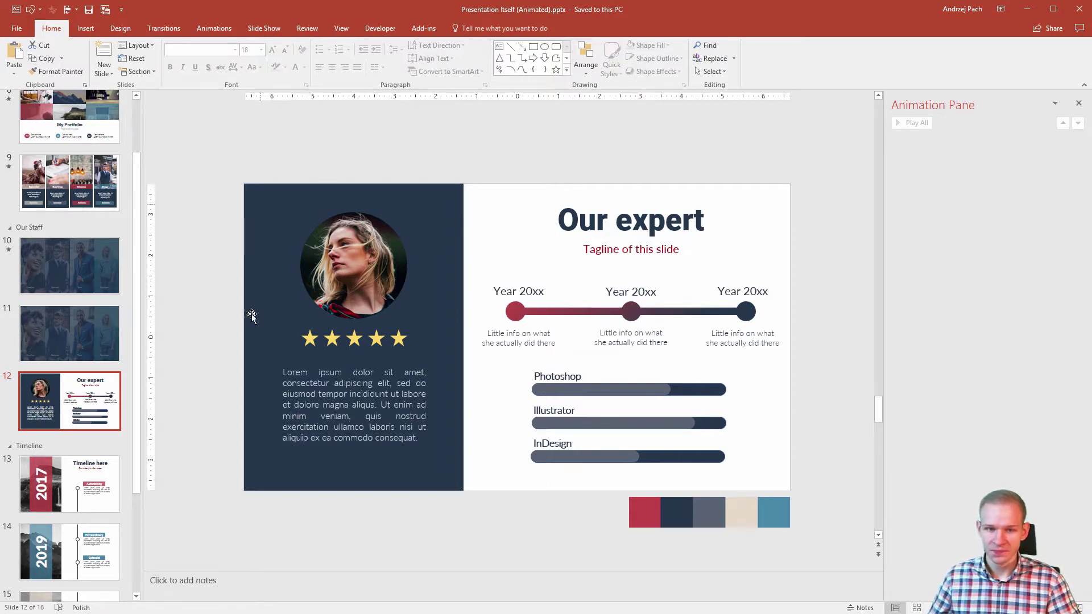
Give the circular portrait photo a 0.5-second Fly In entrance from the left.
click(364, 268)
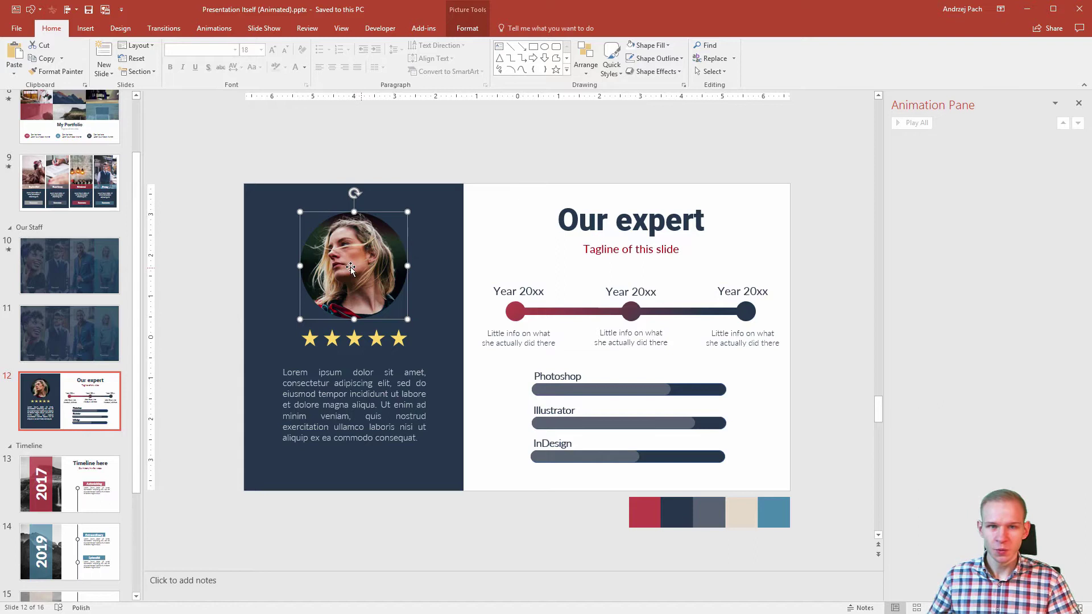
click(230, 28)
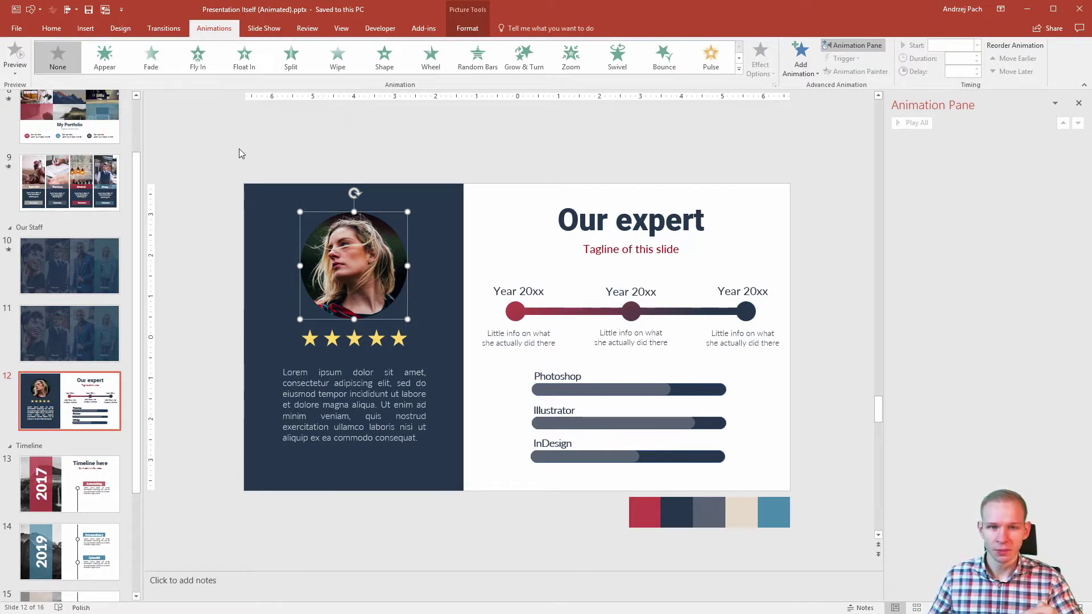
click(186, 67)
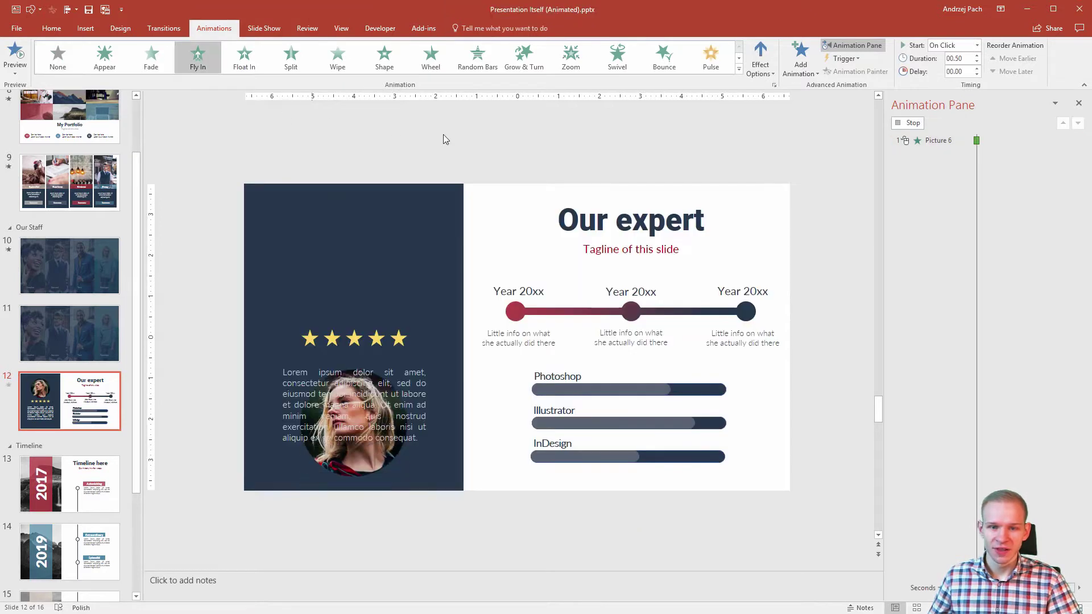
click(375, 243)
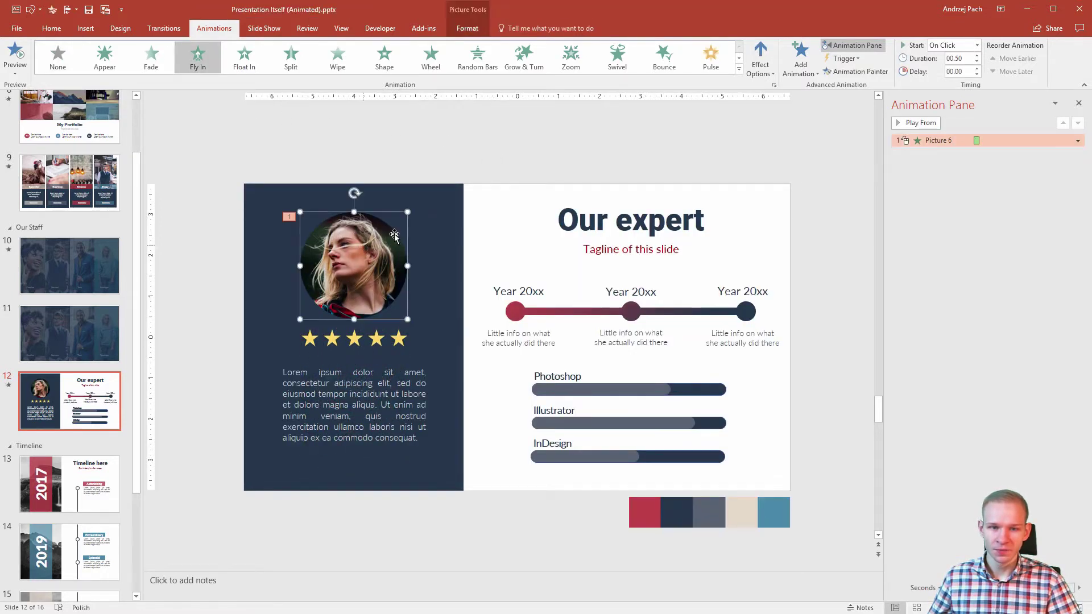
click(761, 59)
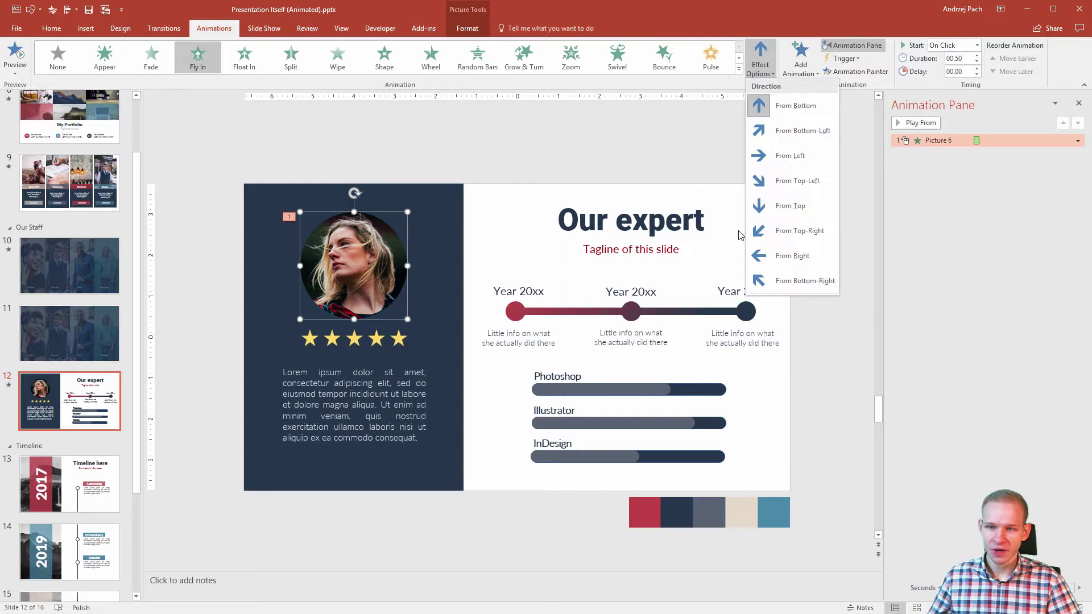
click(789, 162)
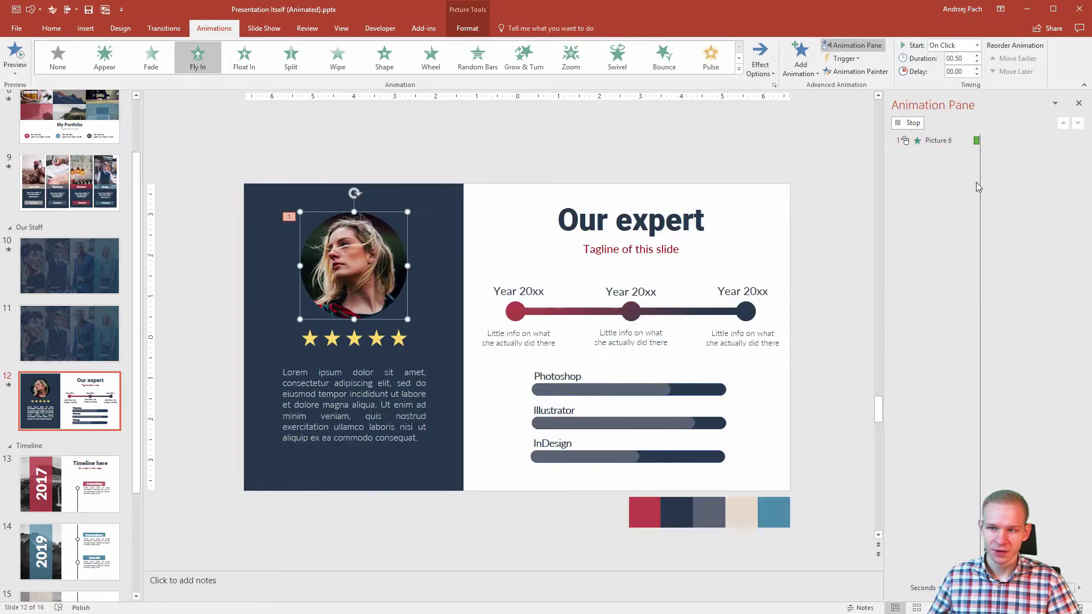
Add a 0.43-second bounce end to the portrait's fly-in and set its duration to 0.75 seconds.
double_click(977, 140)
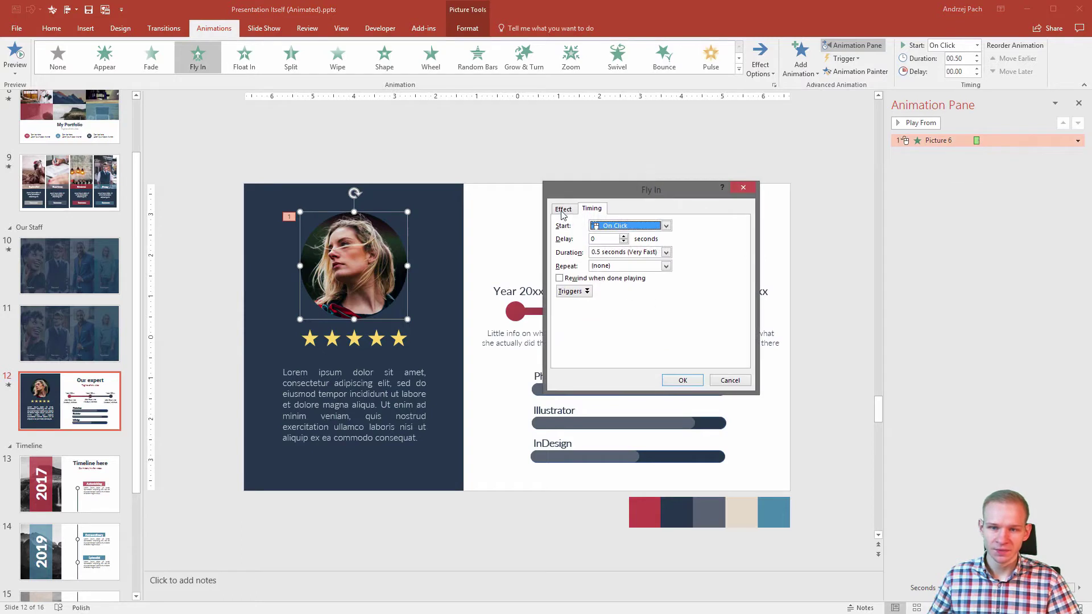
click(667, 253)
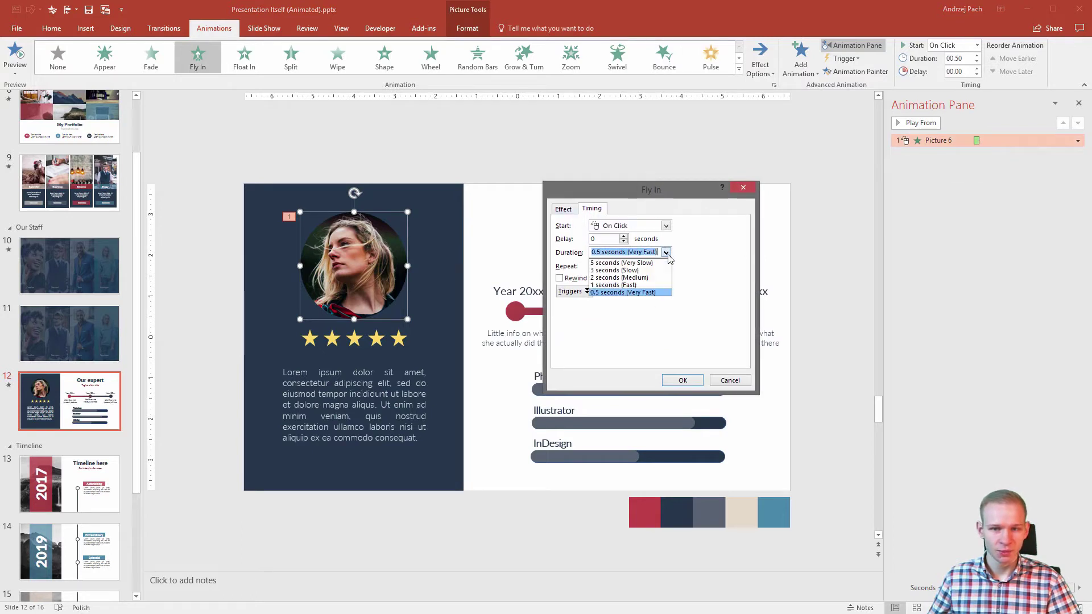
click(658, 285)
click(564, 210)
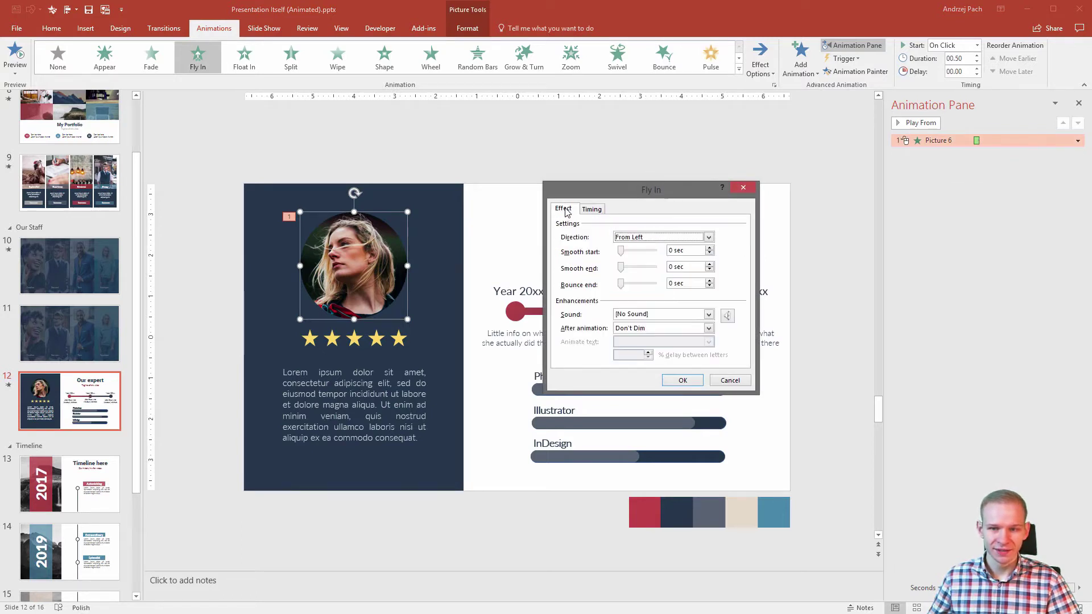
drag(620, 284, 634, 290)
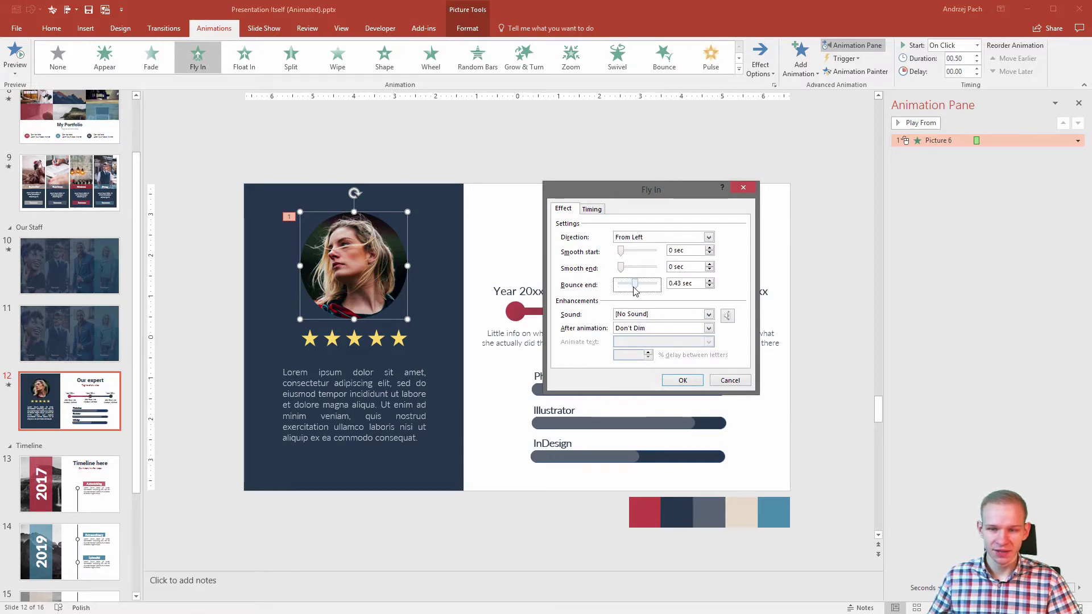
click(683, 380)
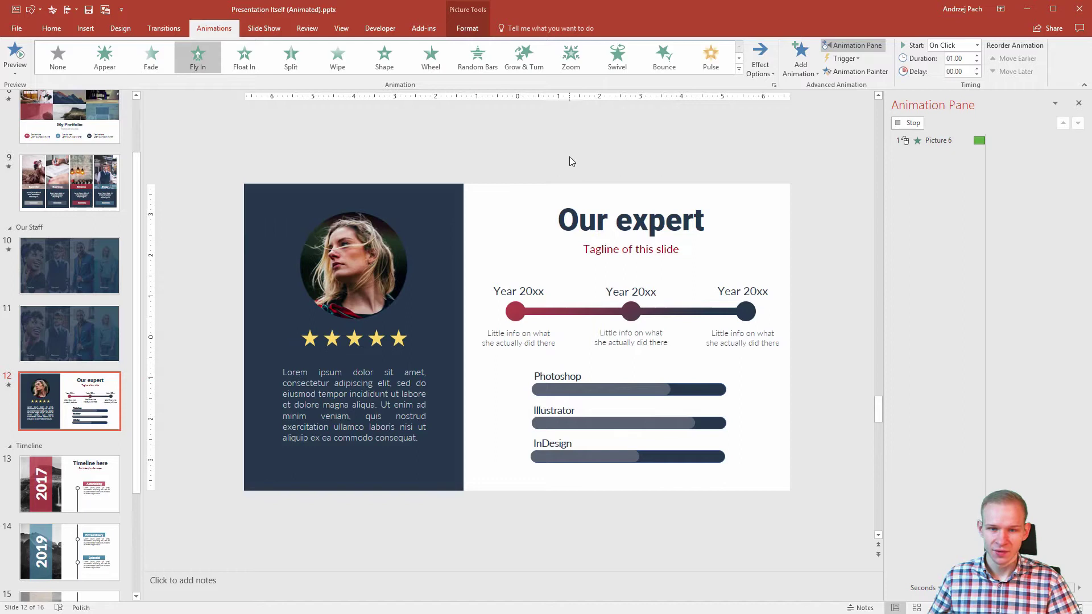
click(978, 62)
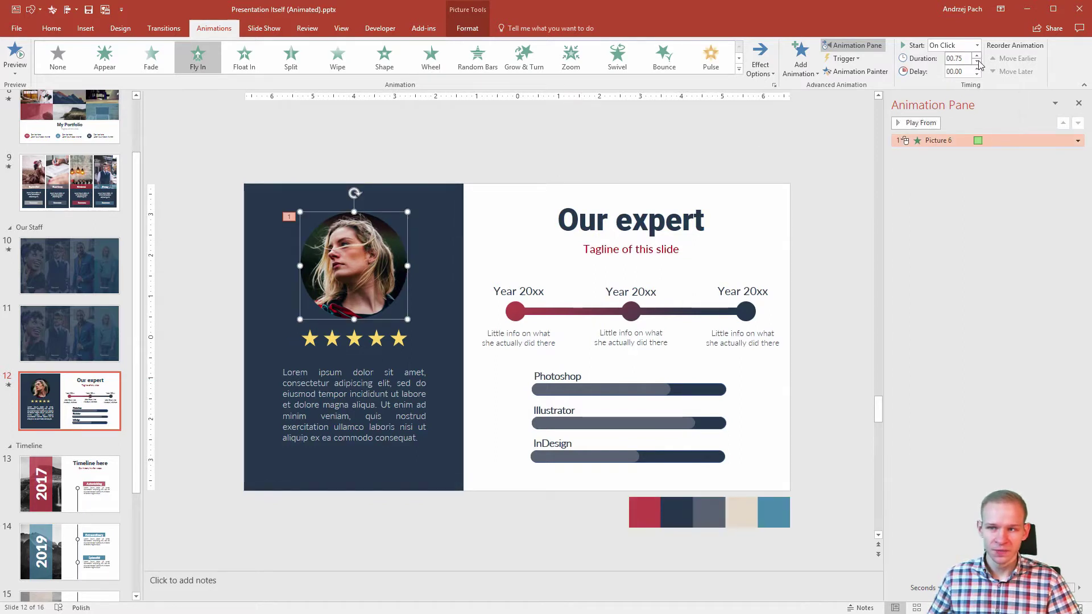
click(406, 334)
Group the five stars with Ctrl+G and apply a Fly In entrance from the left.
click(393, 340)
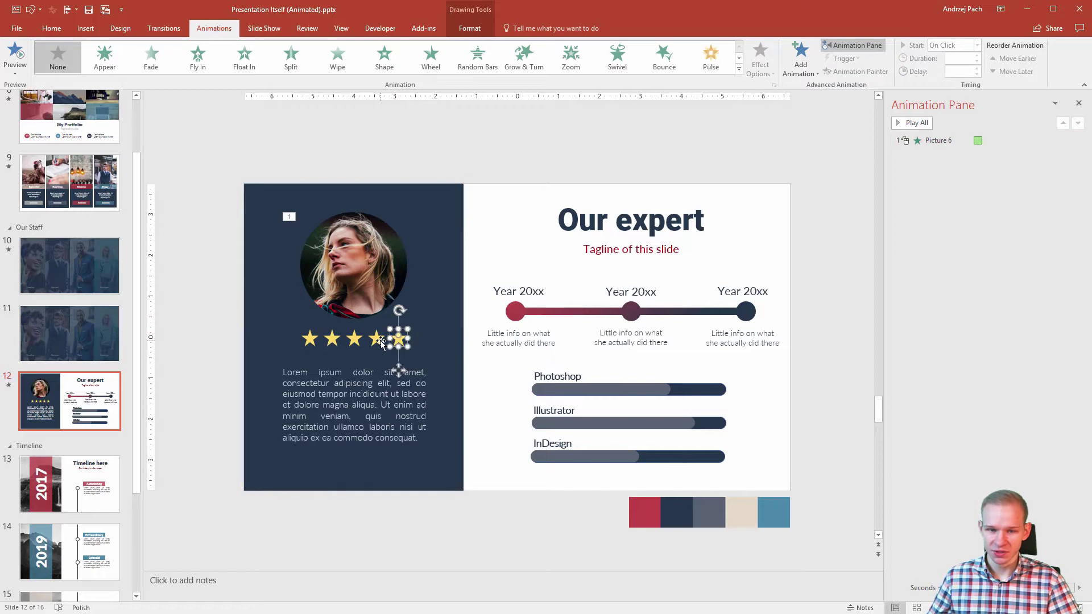
drag(210, 317, 452, 363)
key(ctrl+g)
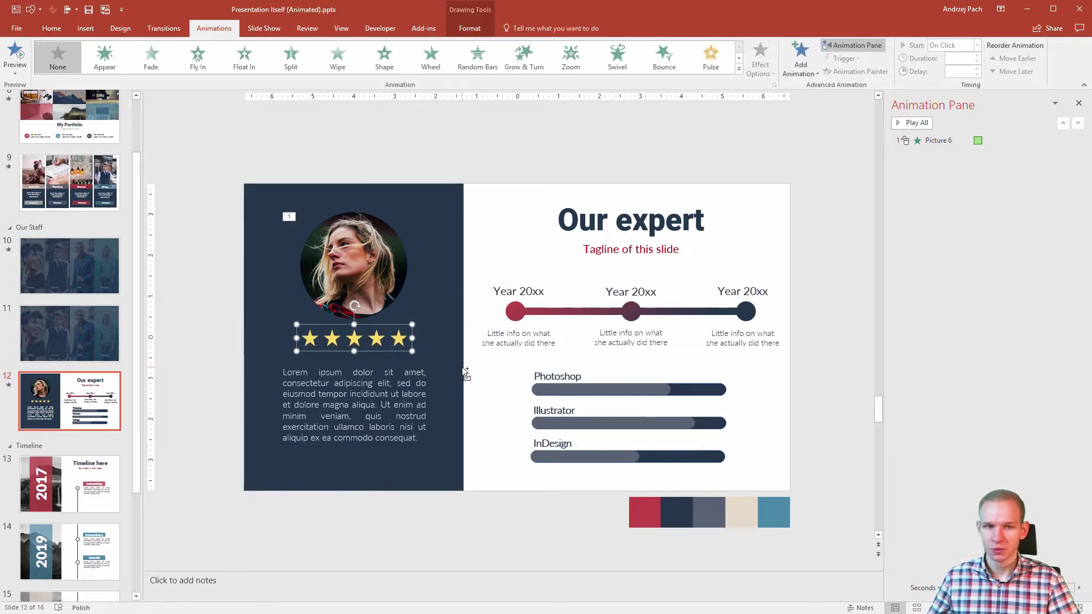
click(198, 59)
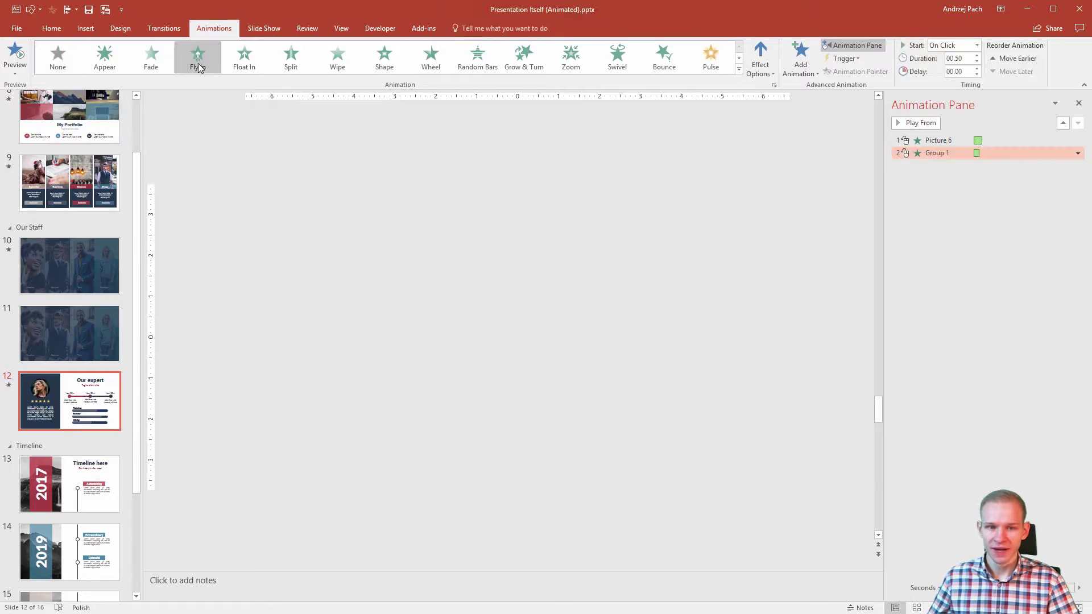
click(770, 58)
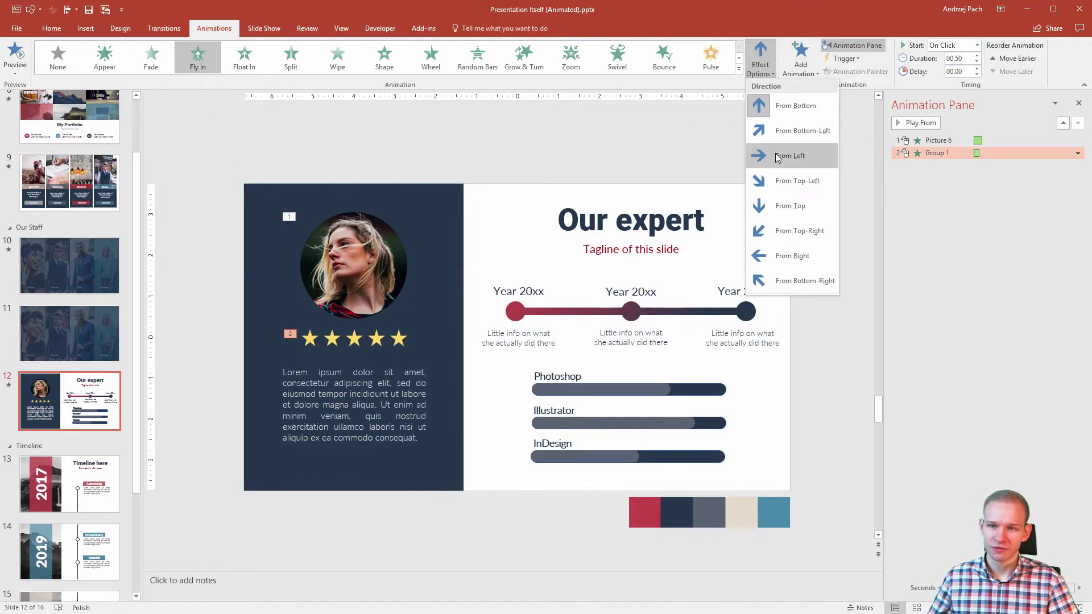
click(778, 157)
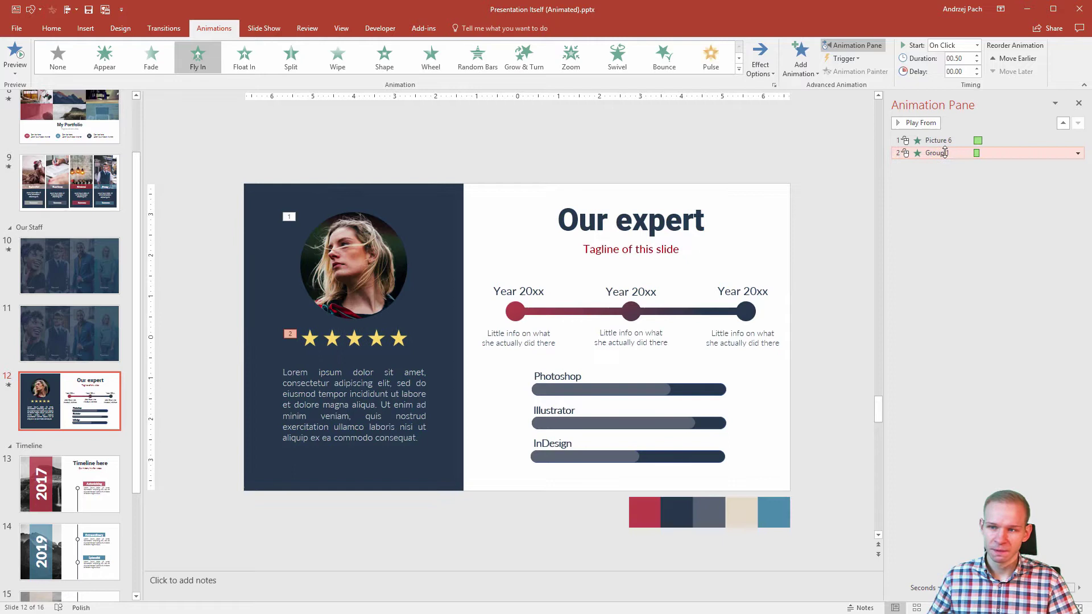
Set the stars' fly-in to start With Previous, last 1 second, with a 0.57-second smooth end.
right_click(977, 153)
click(990, 176)
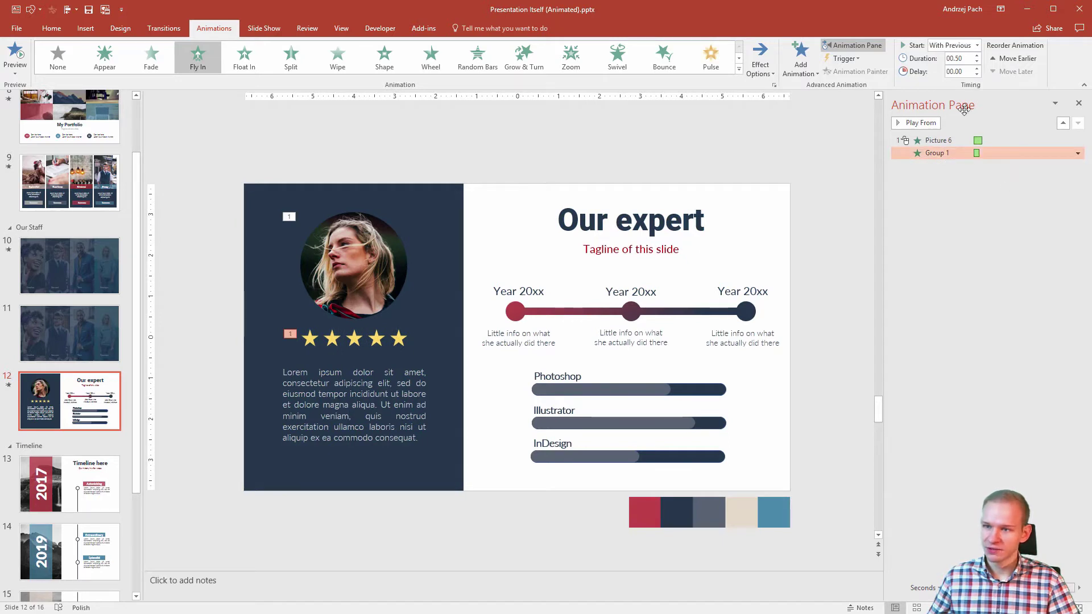
click(978, 56)
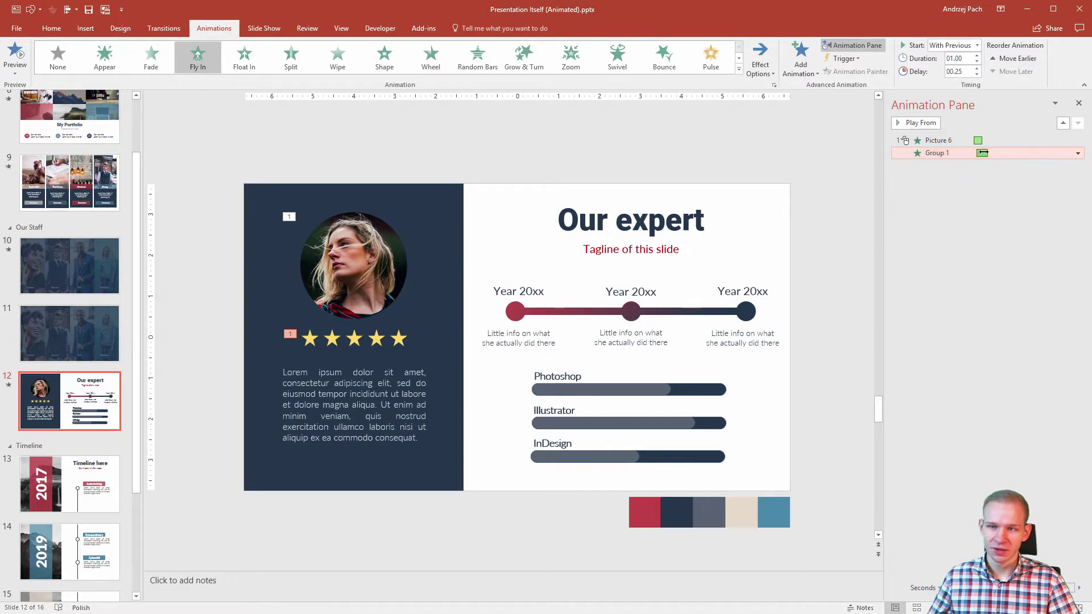
double_click(977, 152)
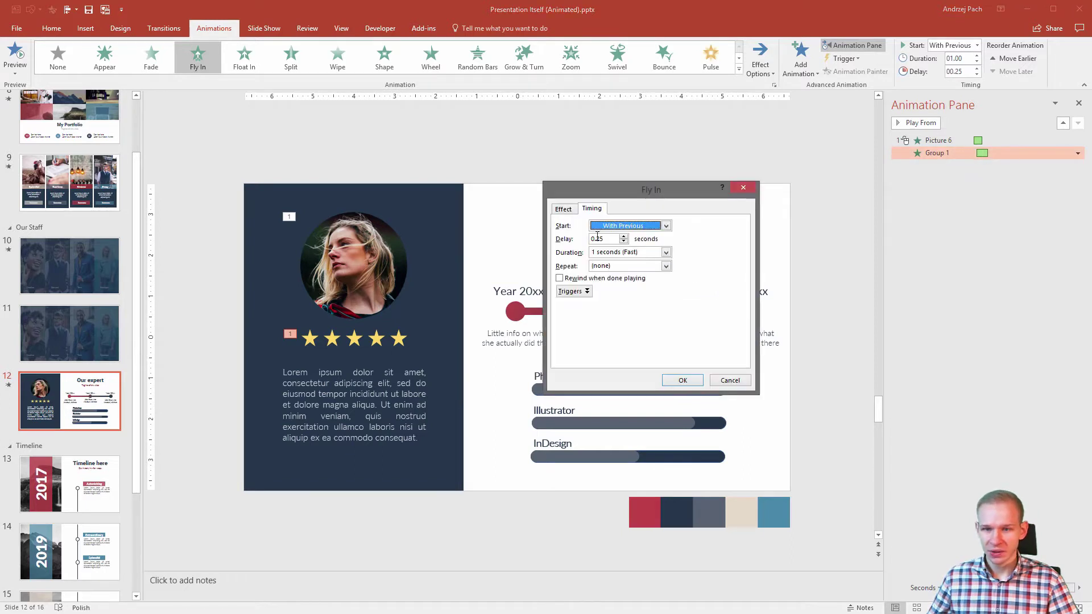
click(564, 209)
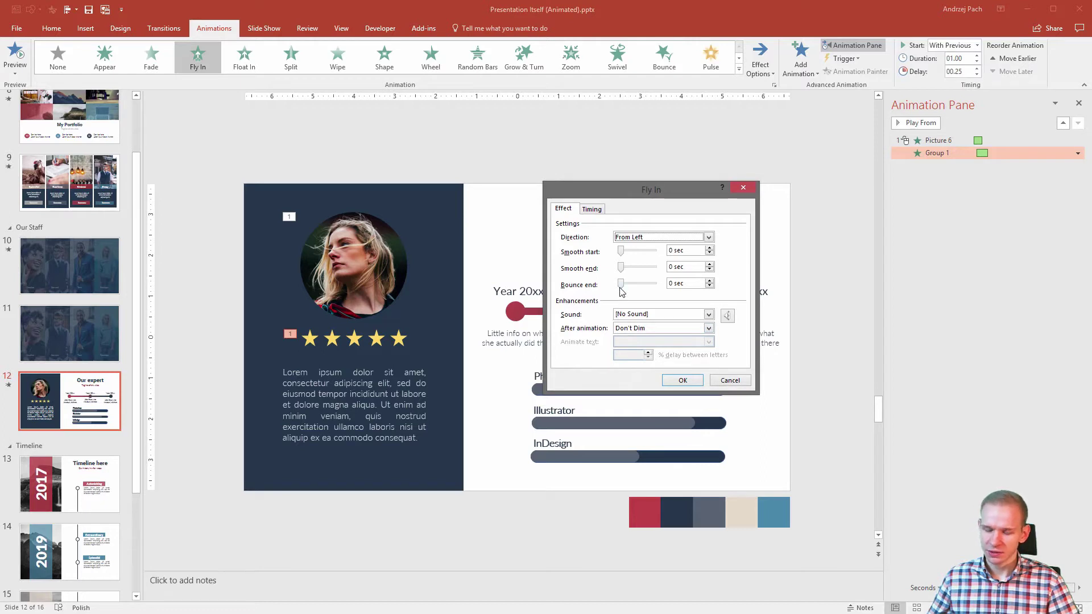
drag(622, 267, 648, 285)
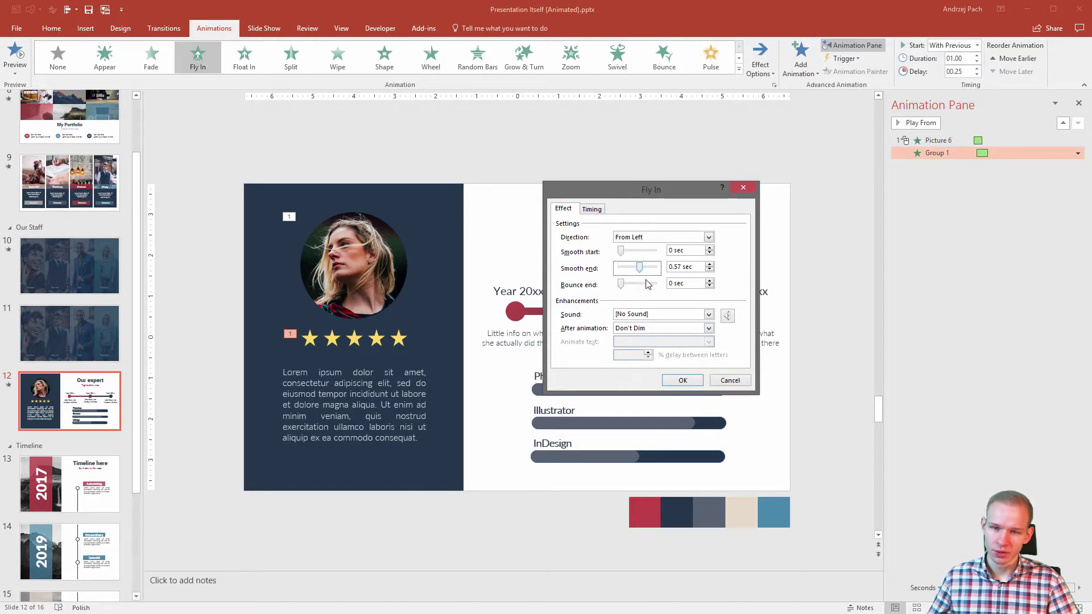
click(683, 381)
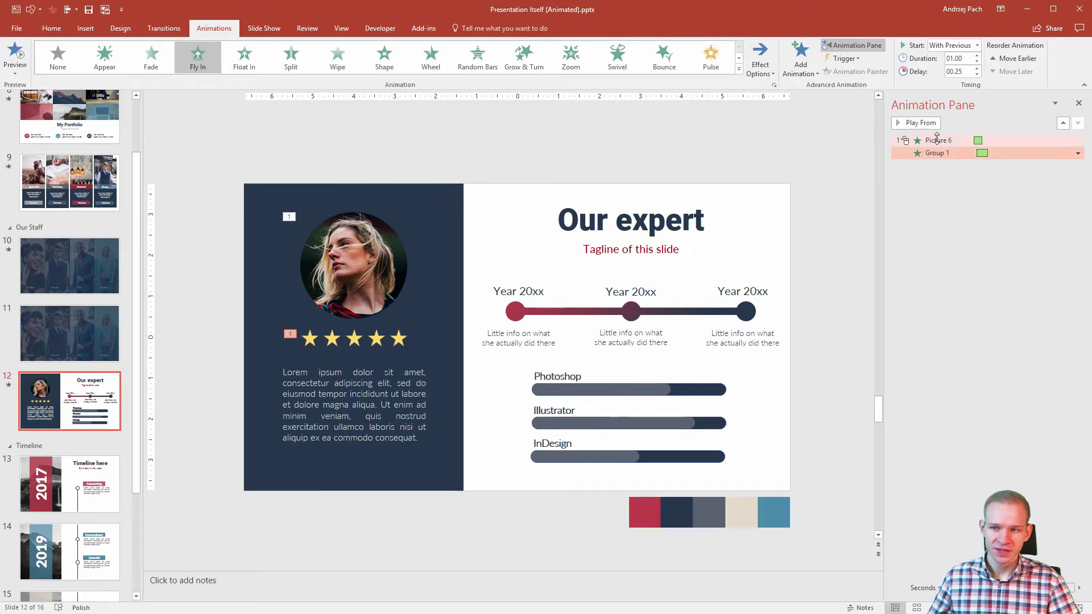
Preview the slide, remove the stars' animation delay, and replay it.
click(928, 125)
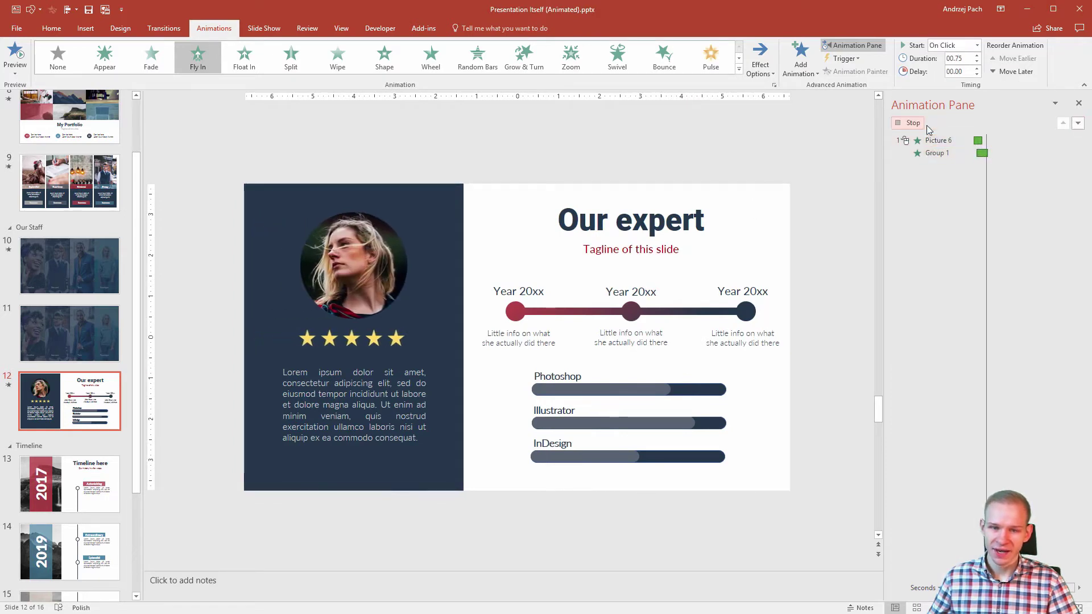
click(961, 153)
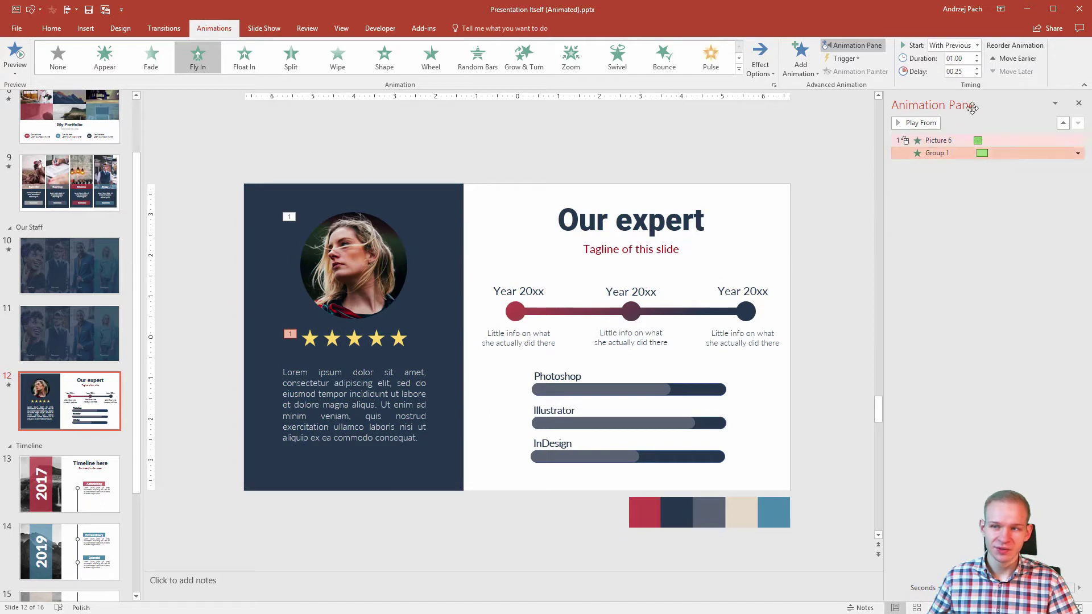
click(977, 74)
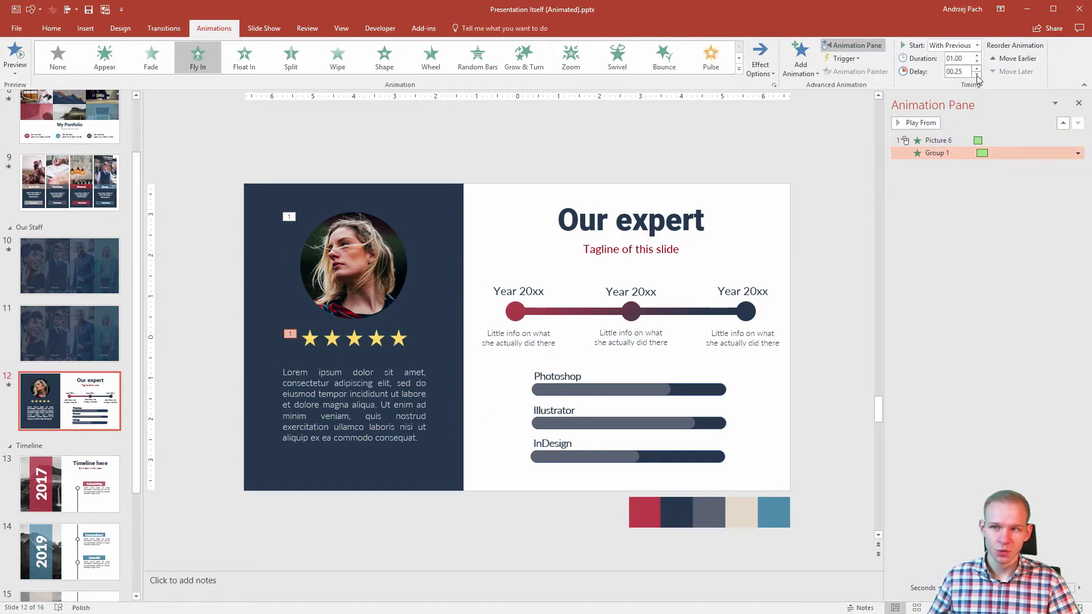
click(933, 123)
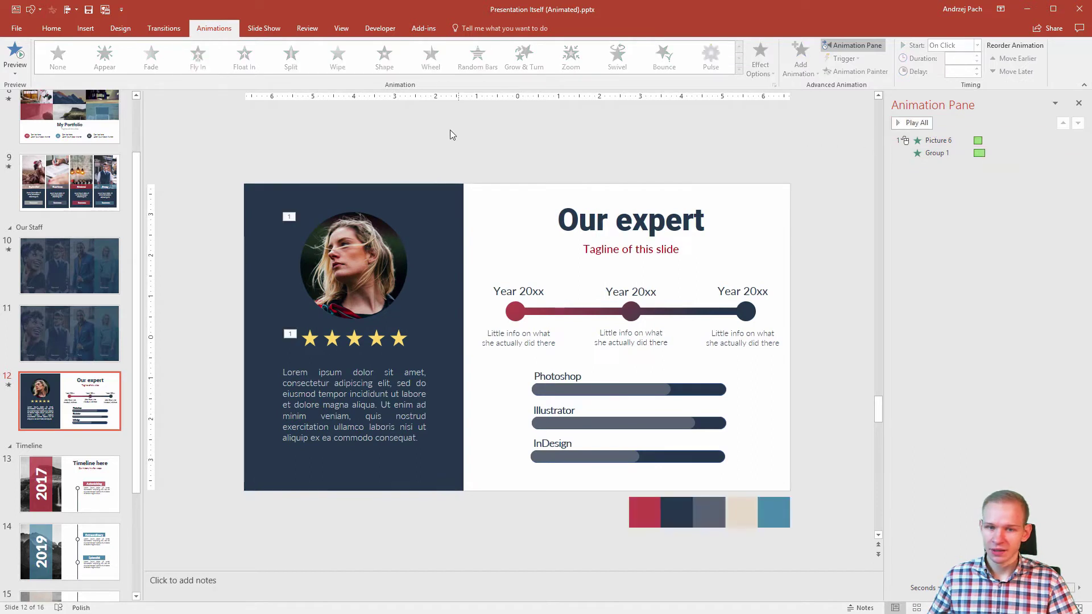
Delay the stars' fly-in by 0.25 seconds and preview from the portrait's animation.
click(343, 262)
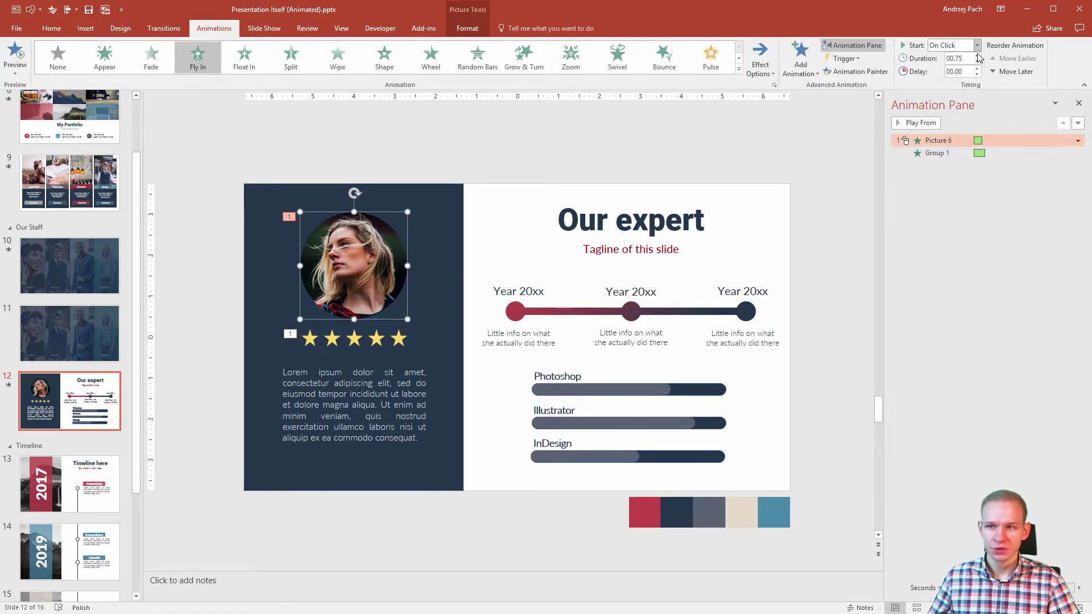
click(937, 153)
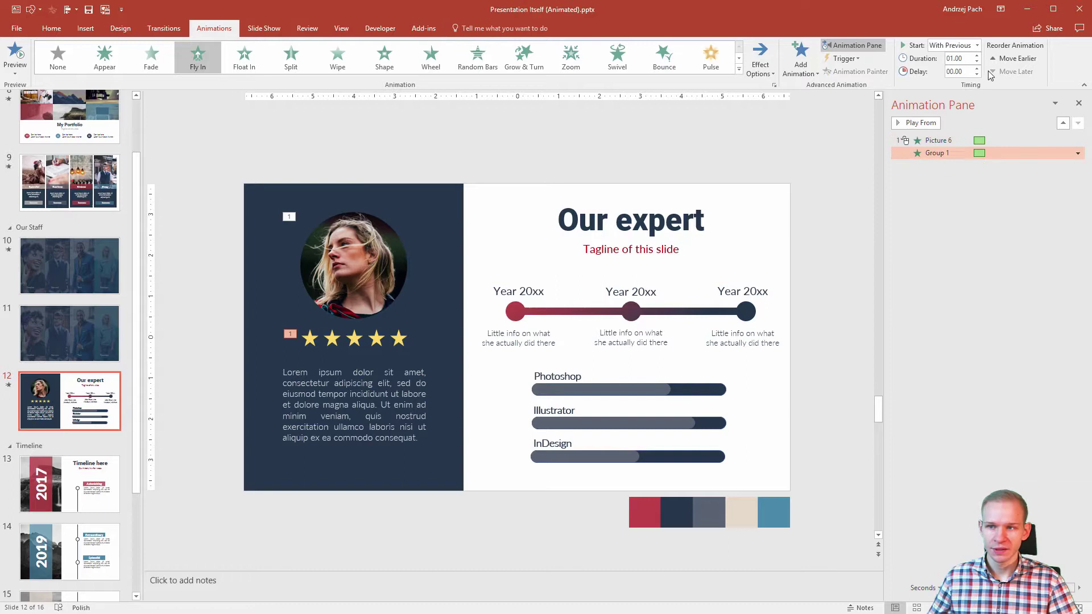
click(977, 68)
click(933, 140)
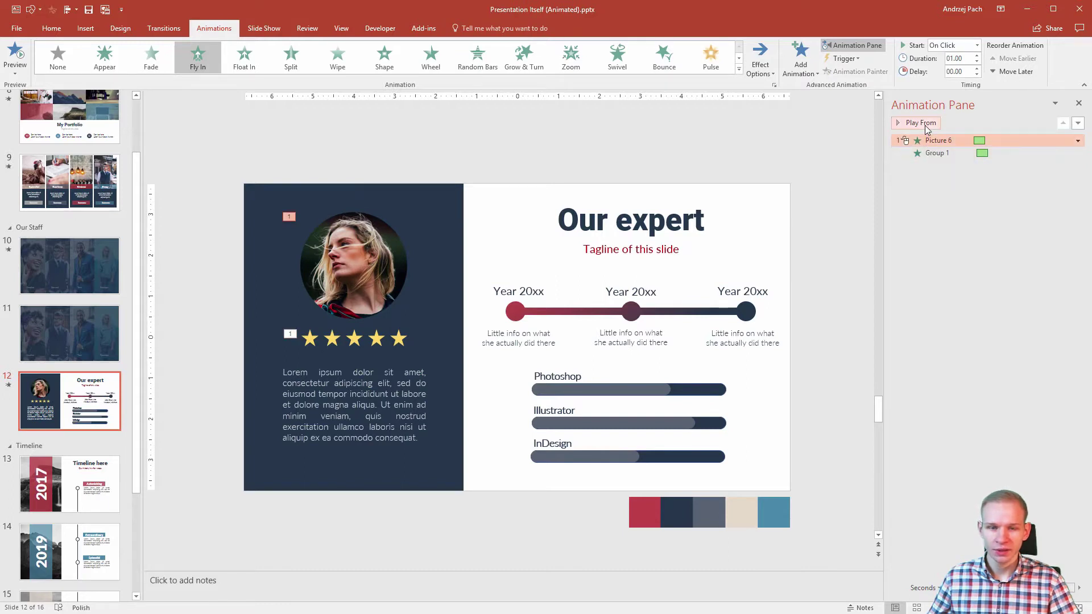
click(921, 124)
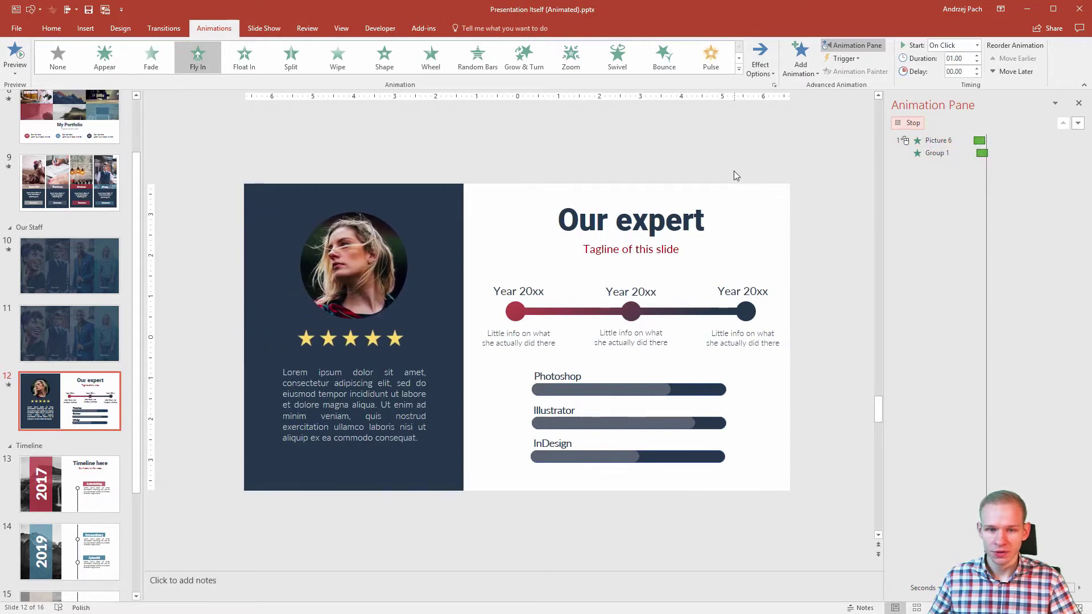
Paint the stars' animation onto the Lorem ipsum paragraph, delay it 0.50 seconds, and preview.
click(387, 340)
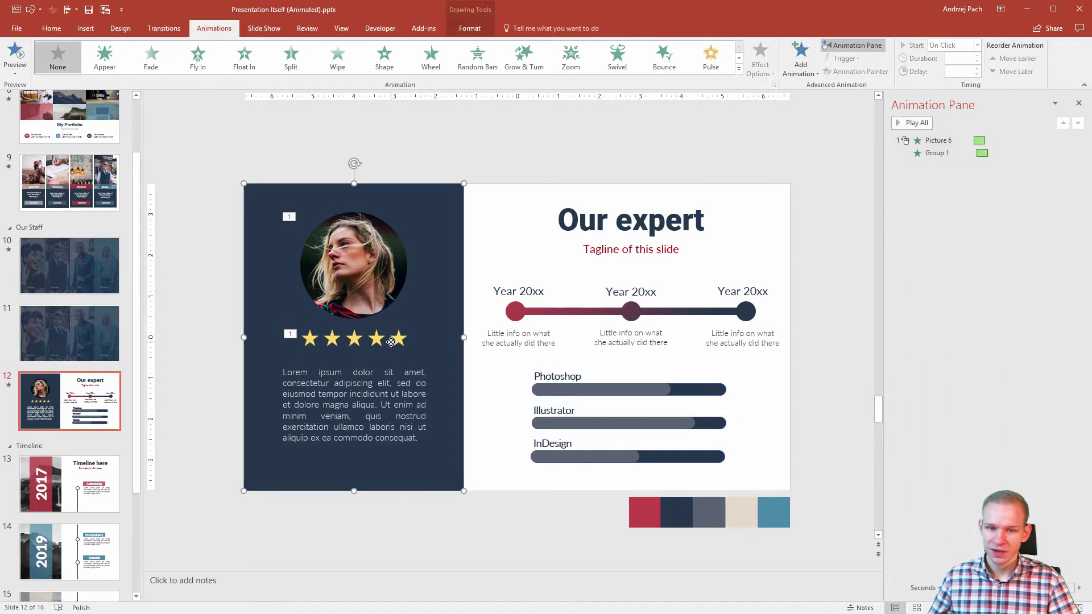
click(386, 339)
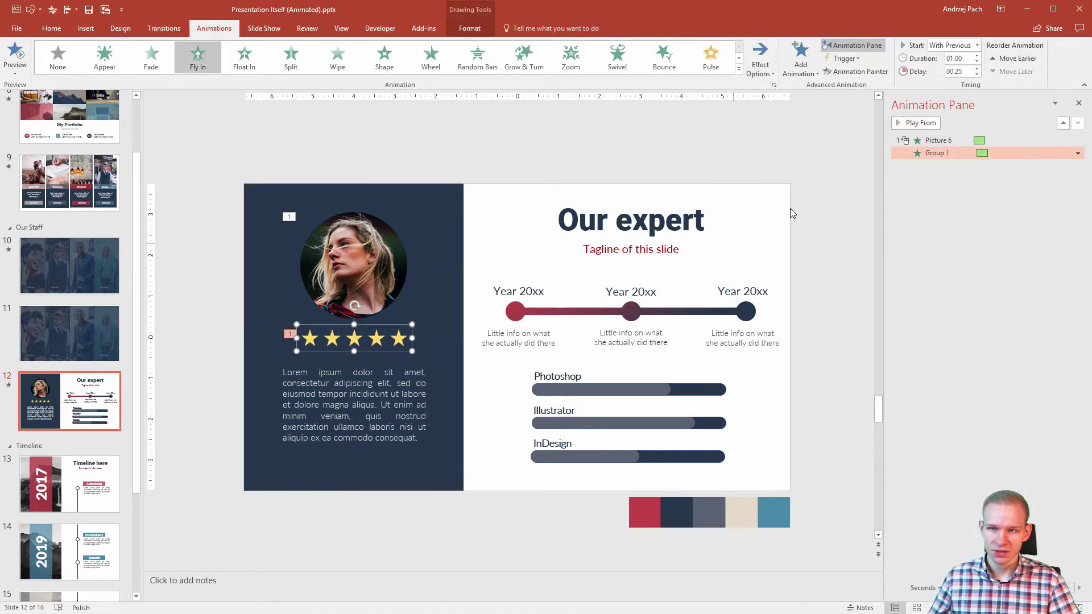
click(860, 72)
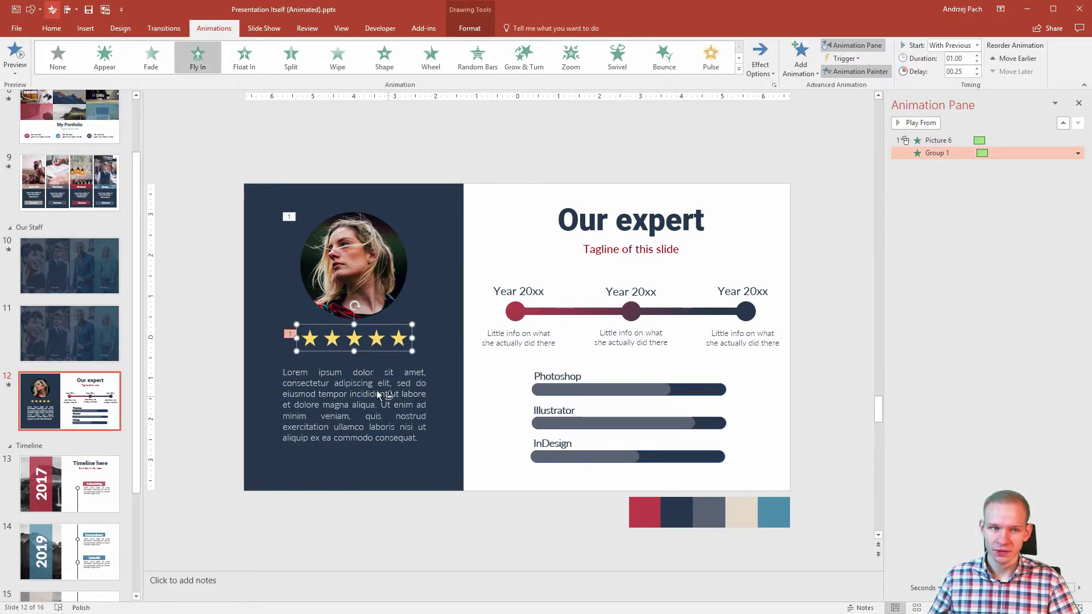
click(330, 409)
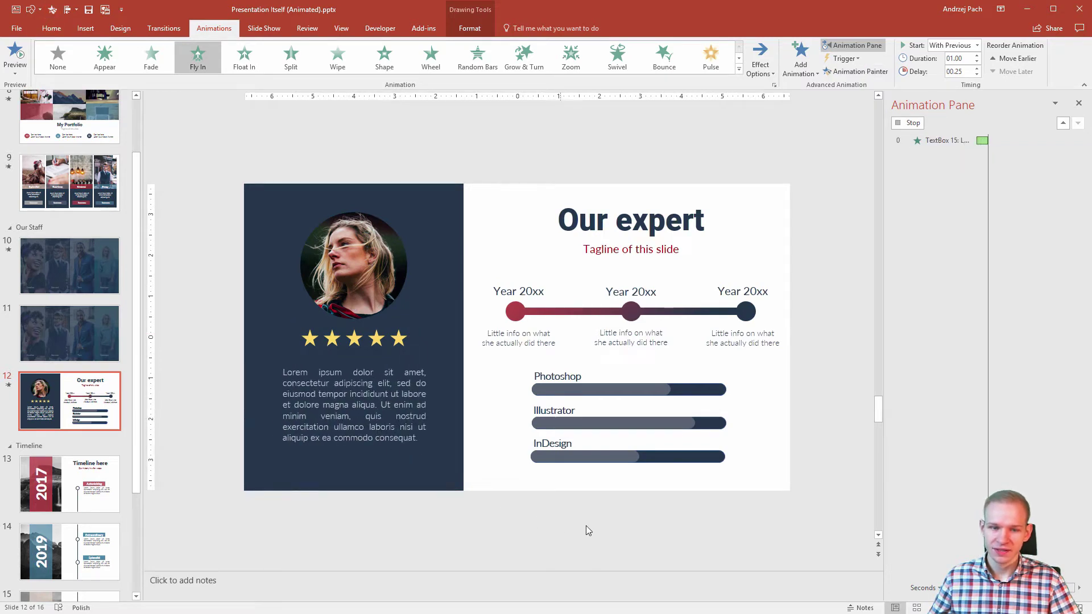
click(977, 69)
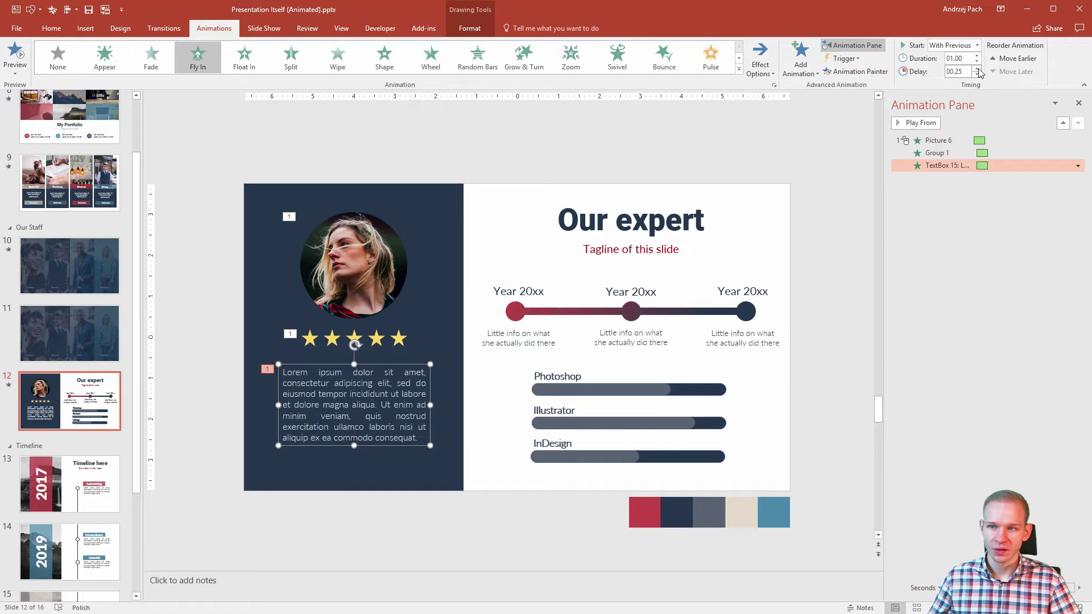
click(917, 122)
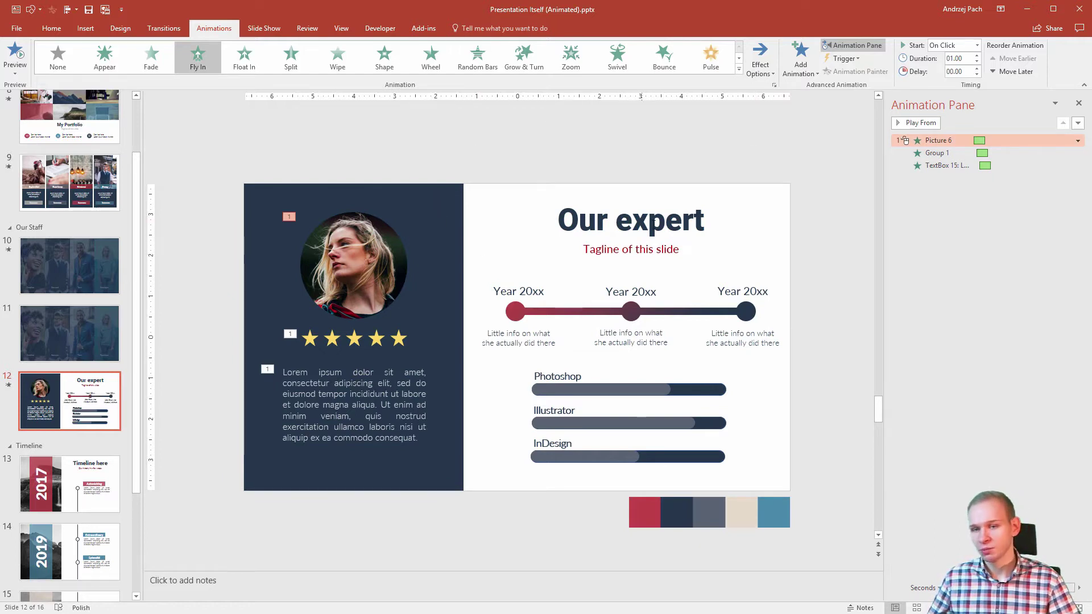
drag(507, 159, 758, 276)
click(782, 276)
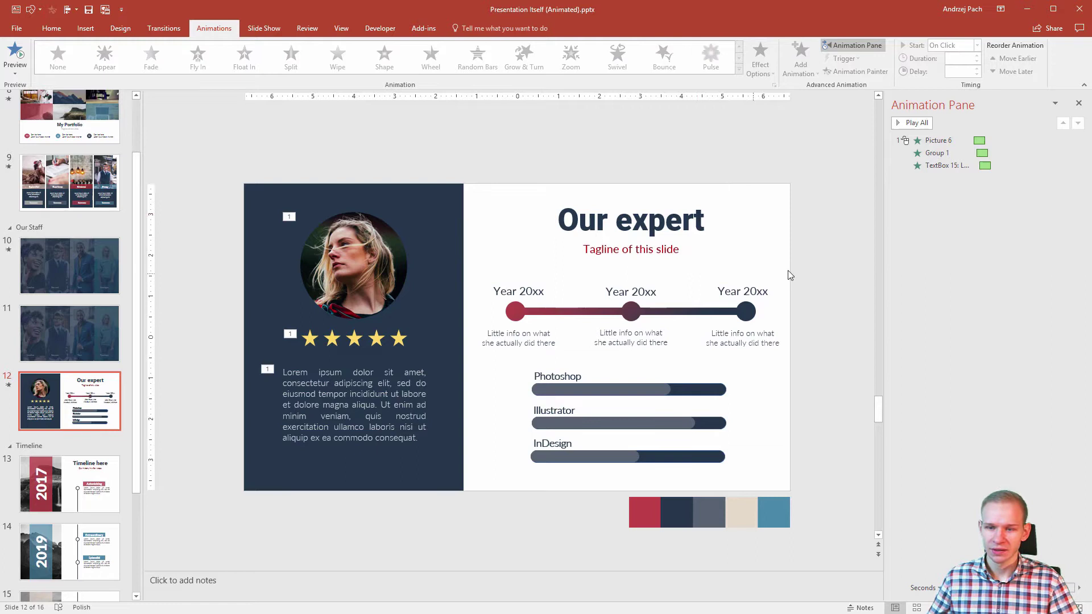
drag(825, 262, 465, 370)
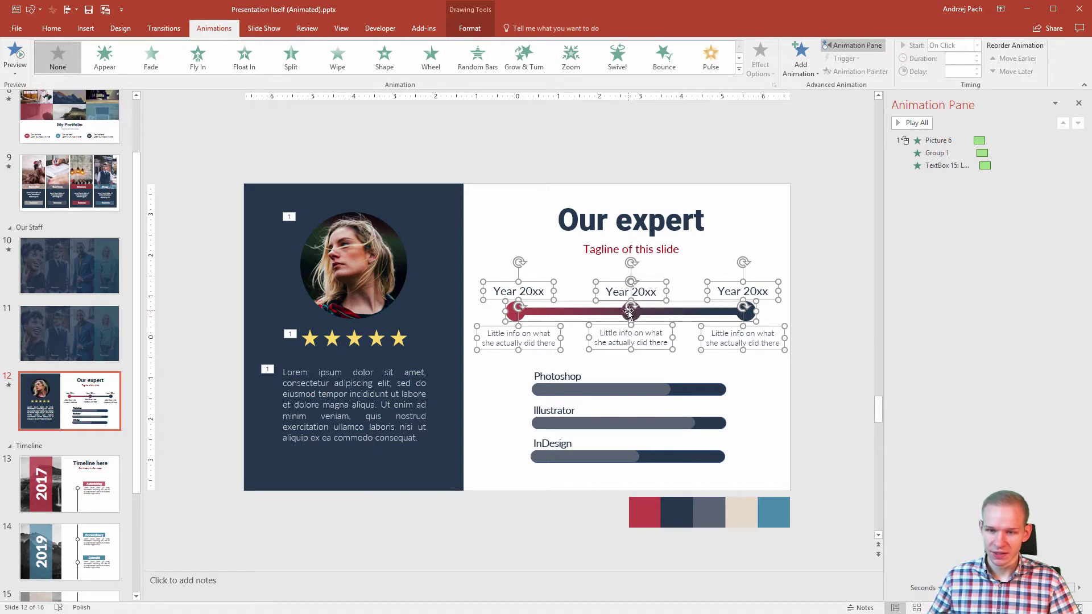
click(807, 323)
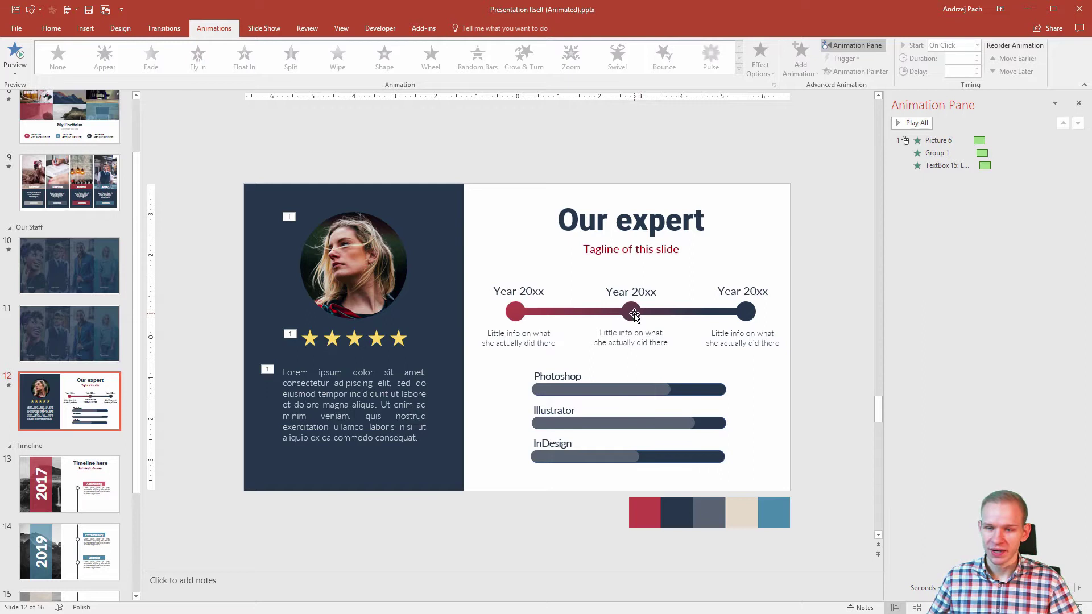
click(635, 315)
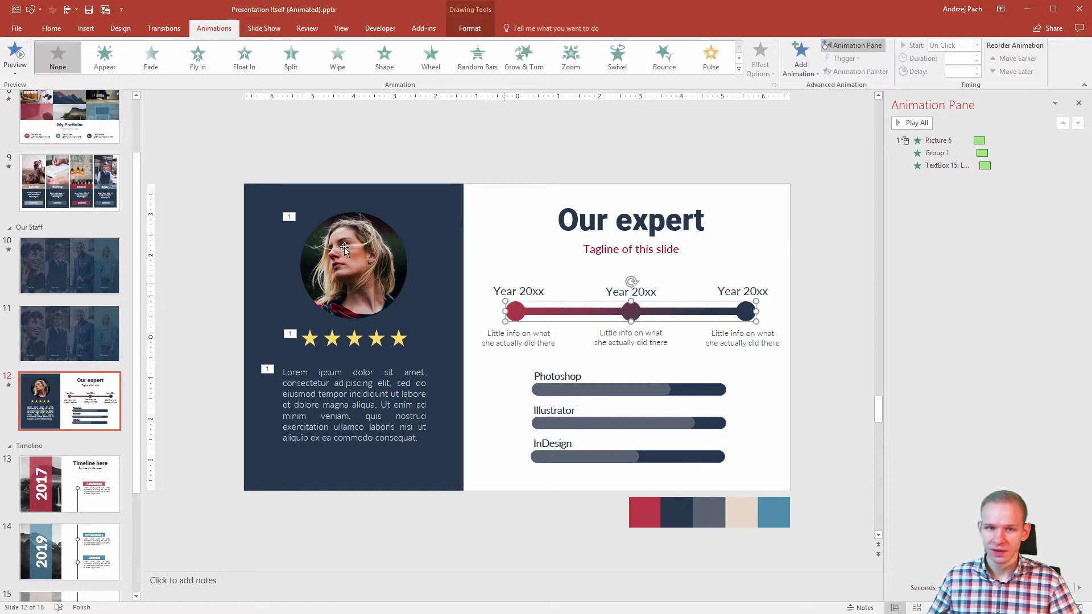
Give the timeline line a Vertical Out Split entrance lasting 01.00 seconds and preview it.
click(290, 56)
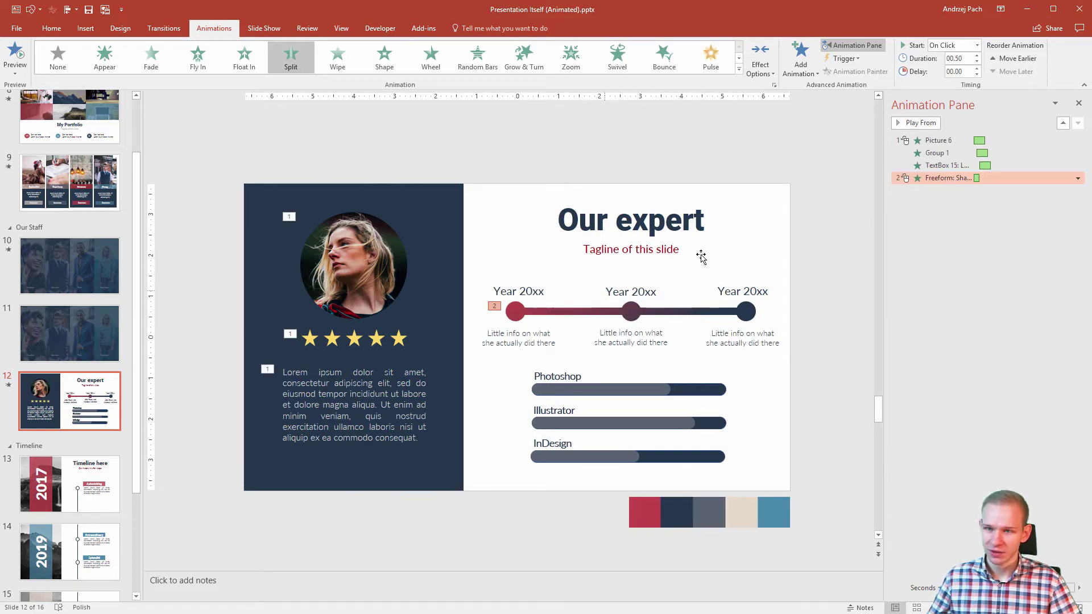
click(760, 65)
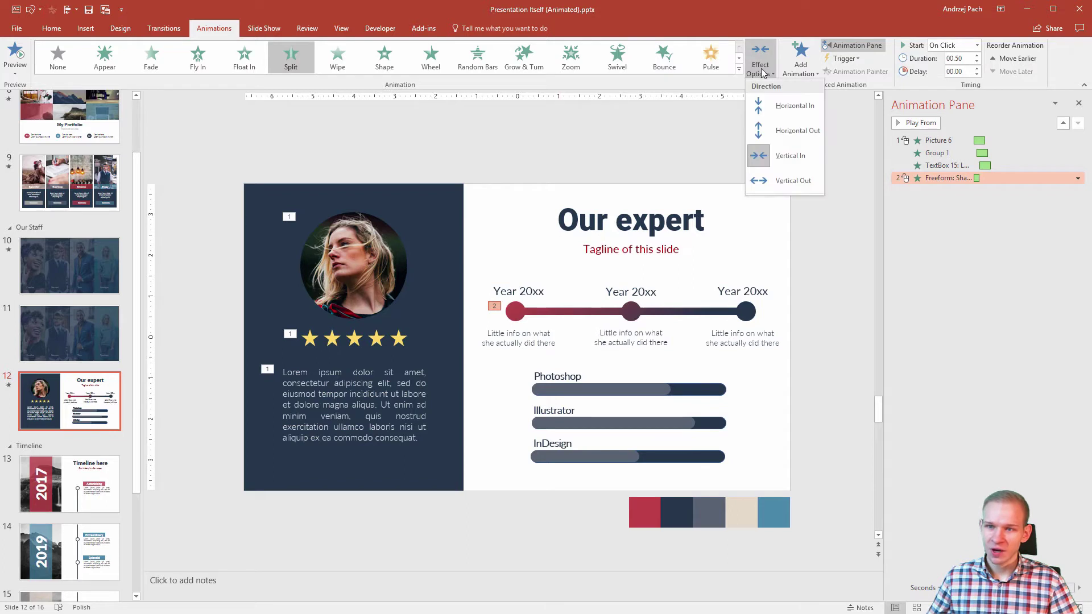
click(788, 180)
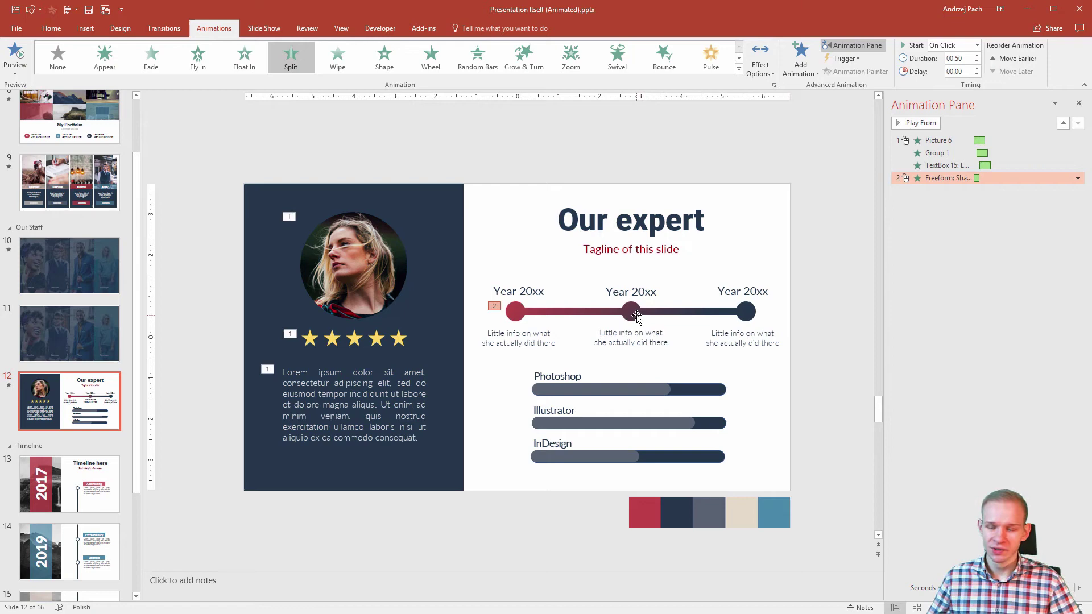
click(978, 55)
click(977, 55)
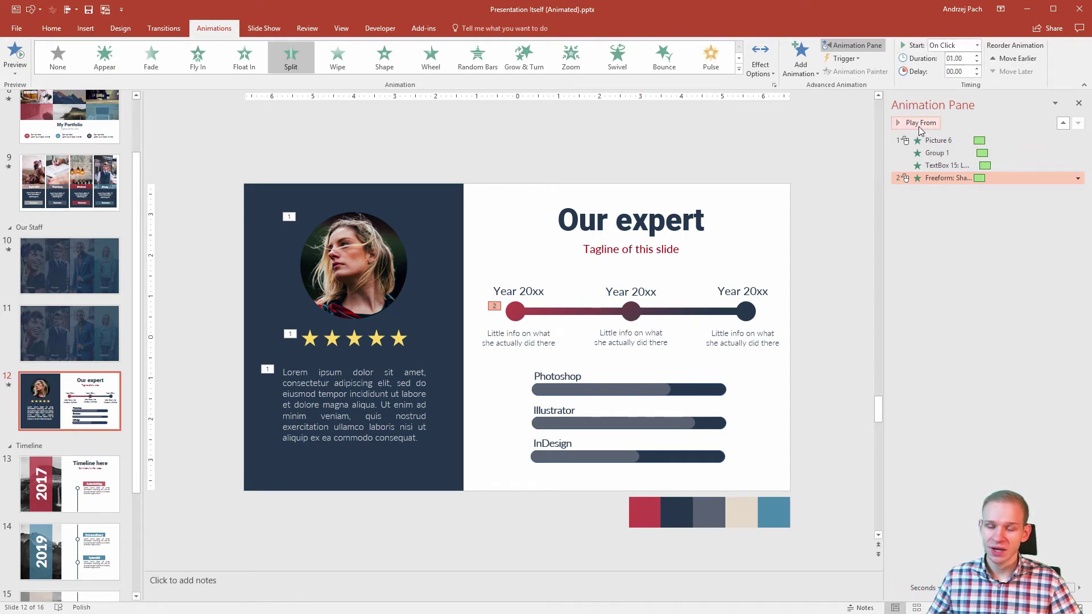
click(922, 125)
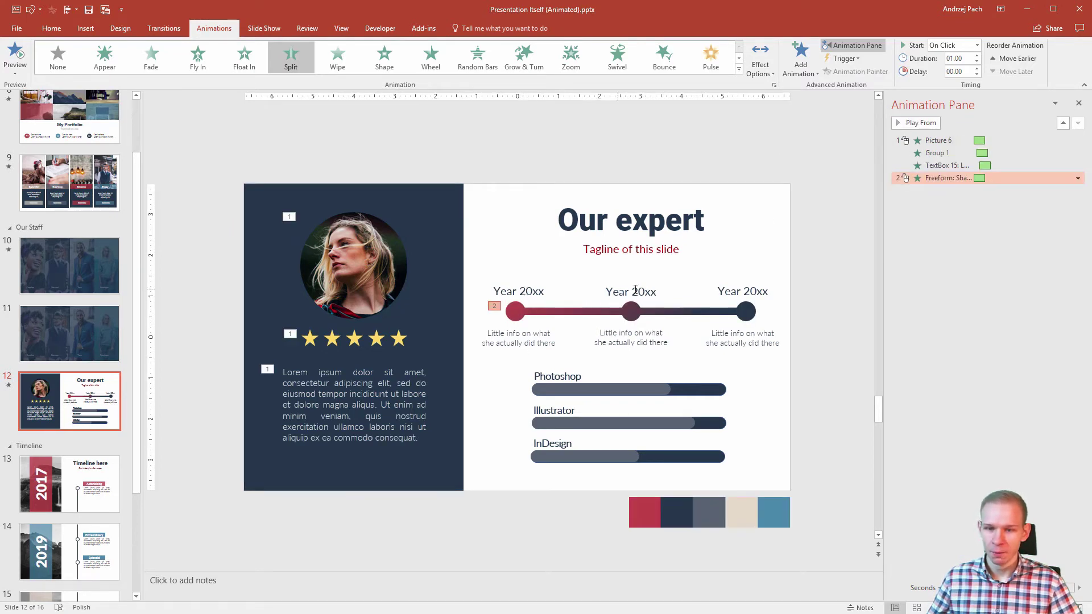
Group the left and middle Year 20xx labels each with its little info text.
click(544, 288)
shift+click(545, 342)
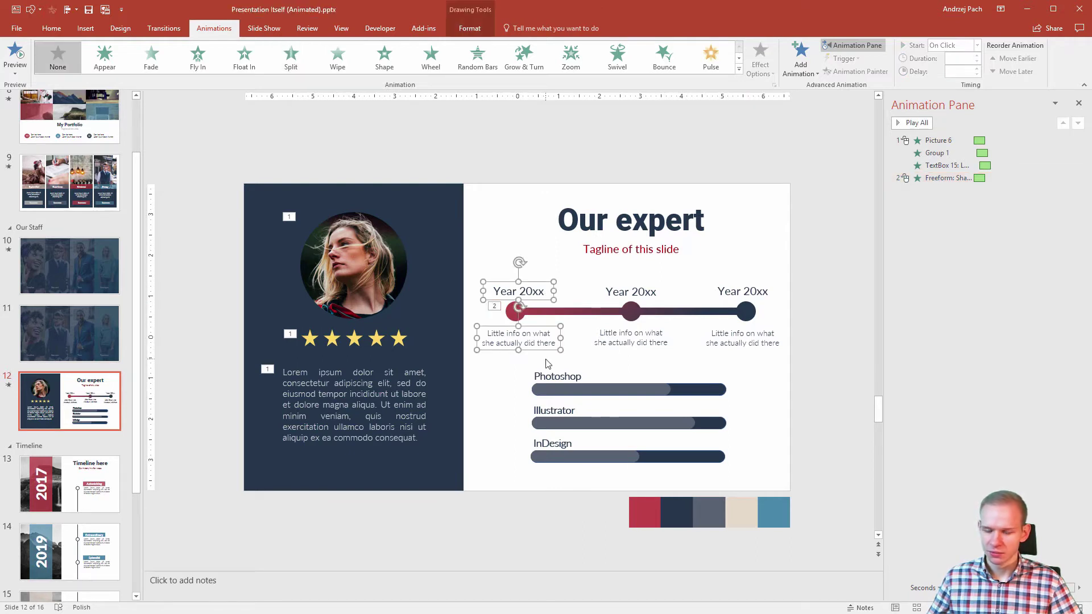
key(ctrl+g)
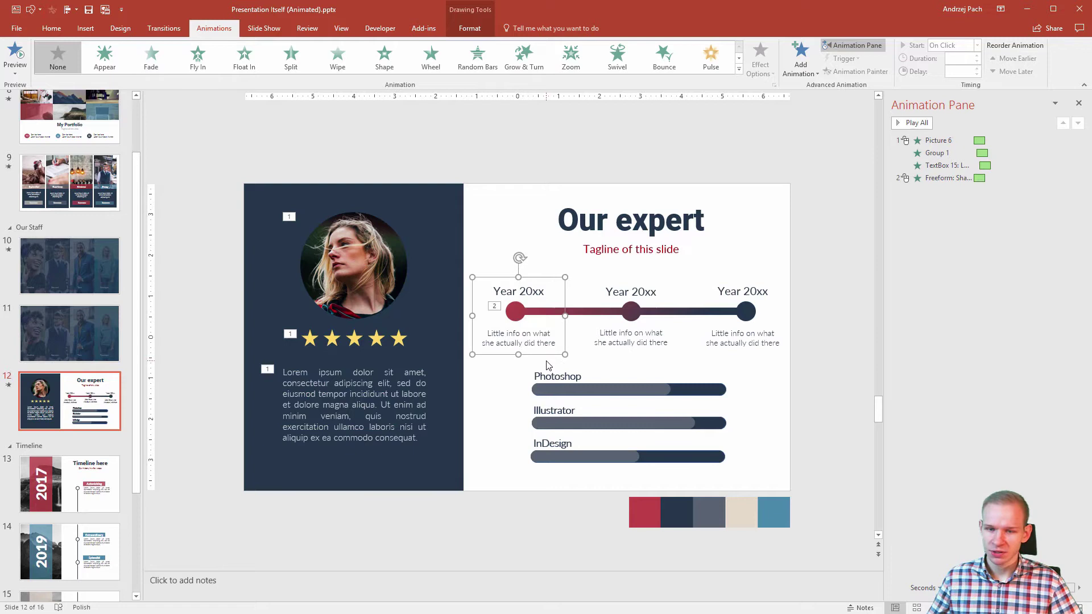
click(623, 290)
shift+click(659, 333)
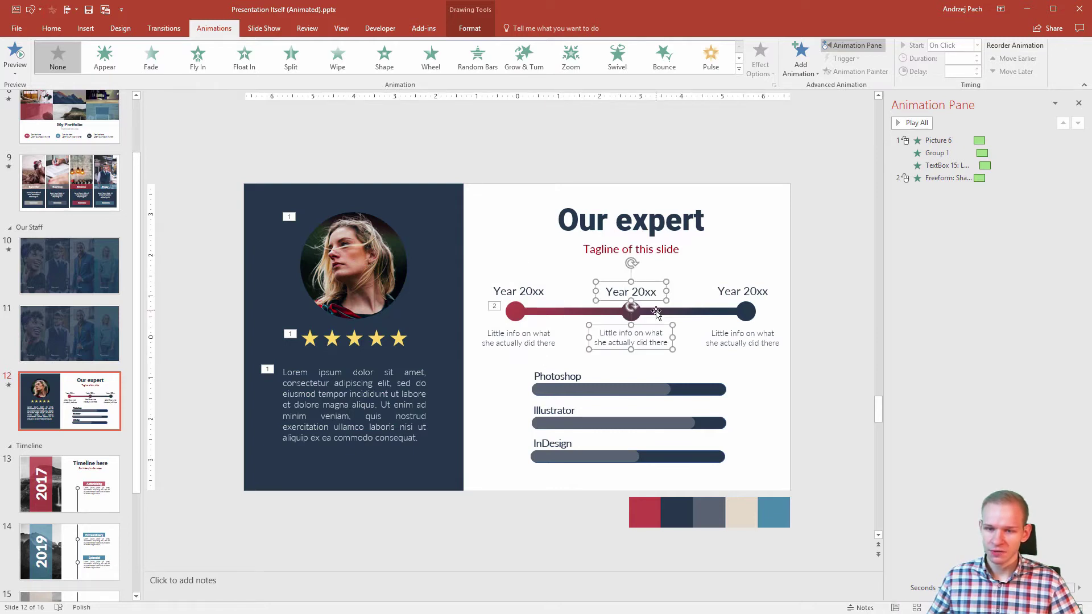
key(ctrl+g)
Group the right Year 20xx label with its little info text.
click(734, 295)
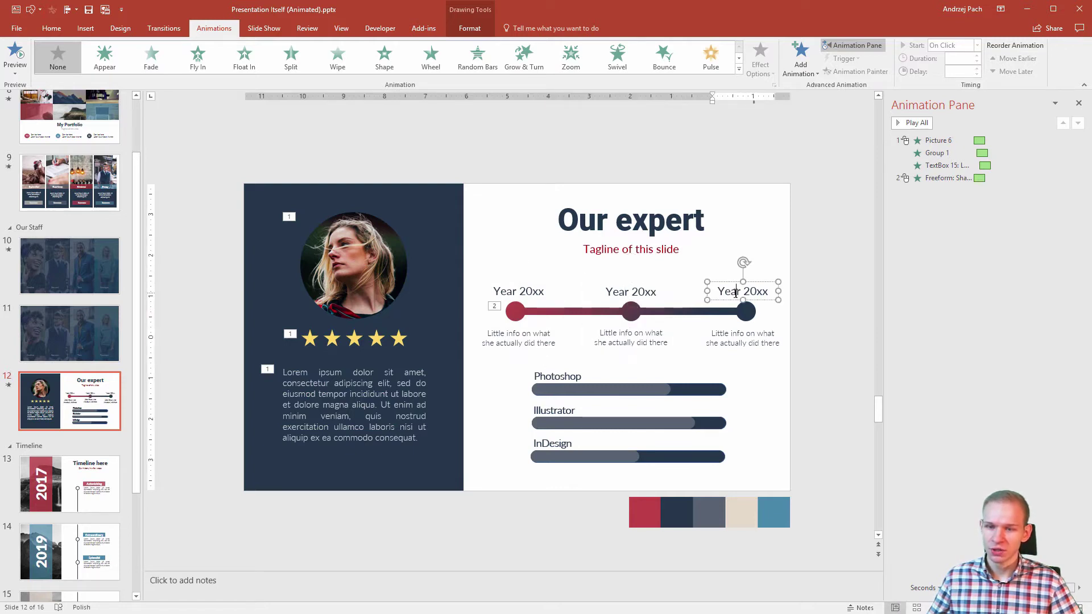
shift+click(737, 350)
key(ctrl+g)
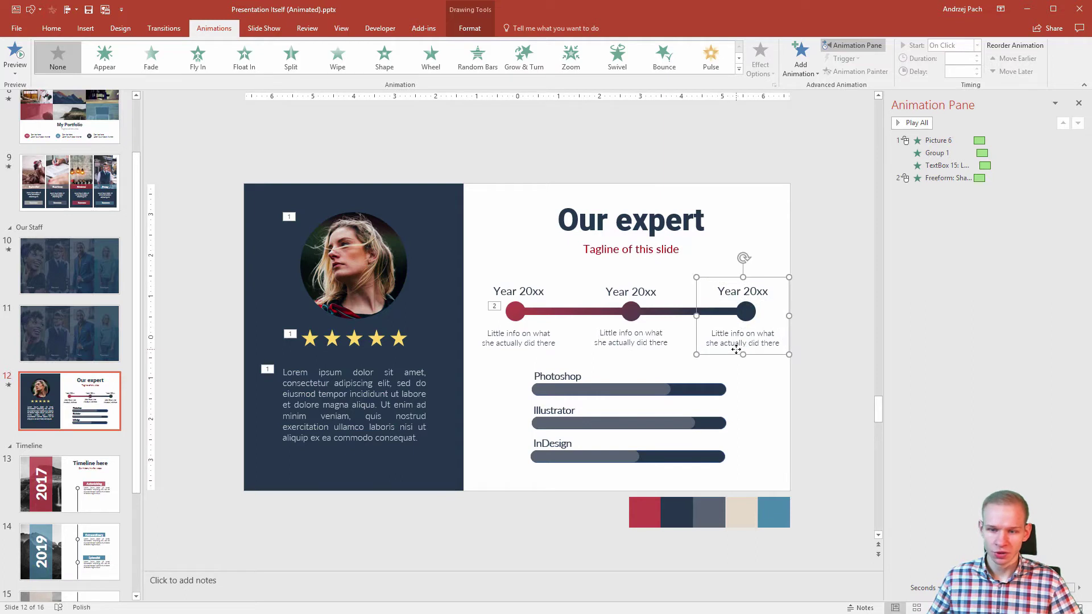
click(496, 342)
click(600, 335)
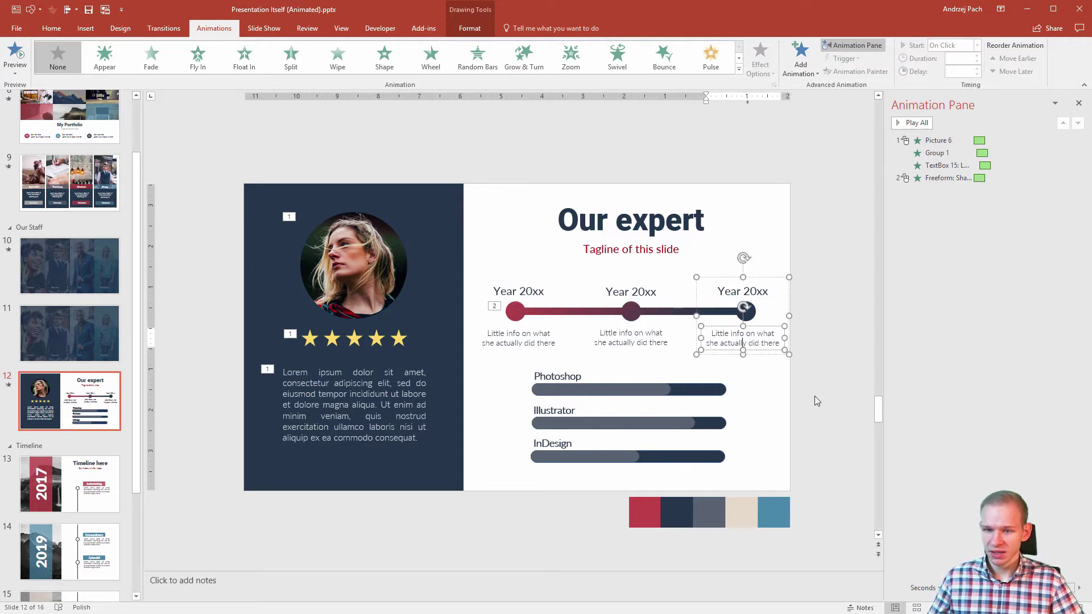
click(817, 401)
click(536, 352)
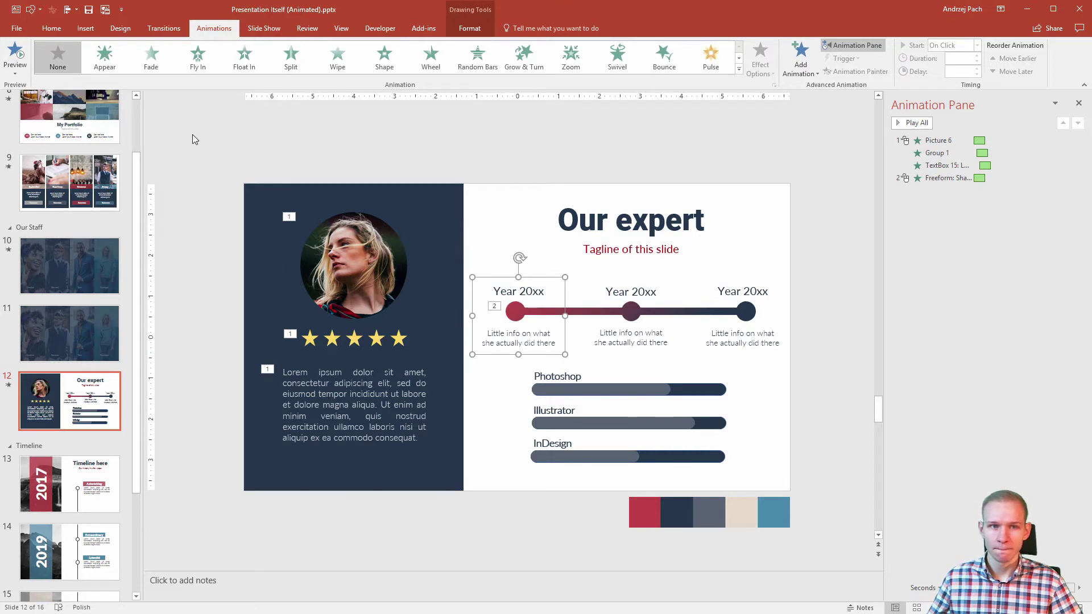
Apply a Wipe entrance to the first year group in place of a trial Float In.
click(248, 67)
click(338, 59)
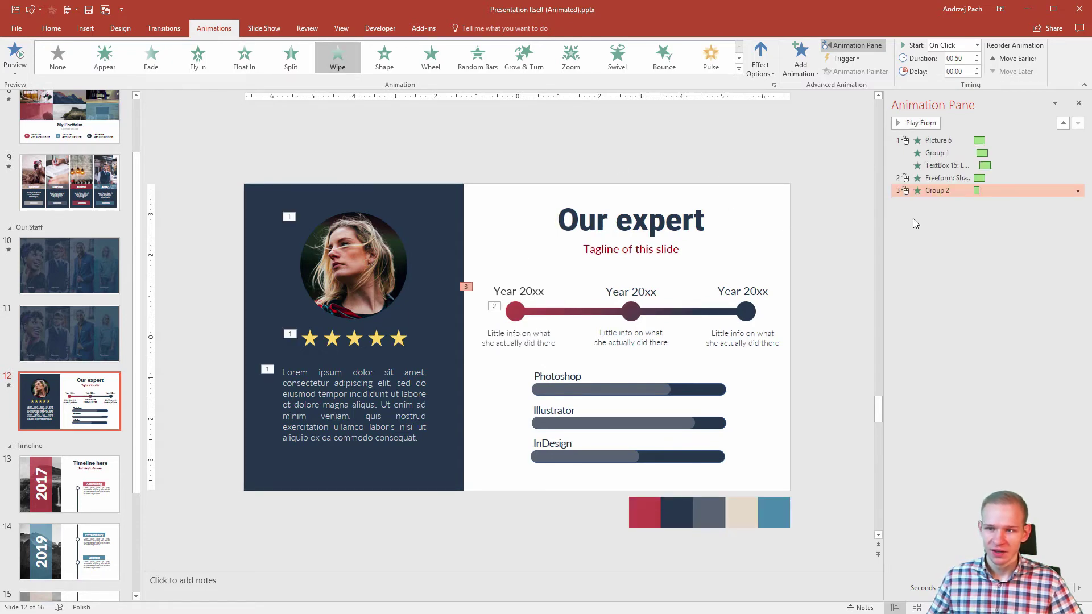
click(940, 178)
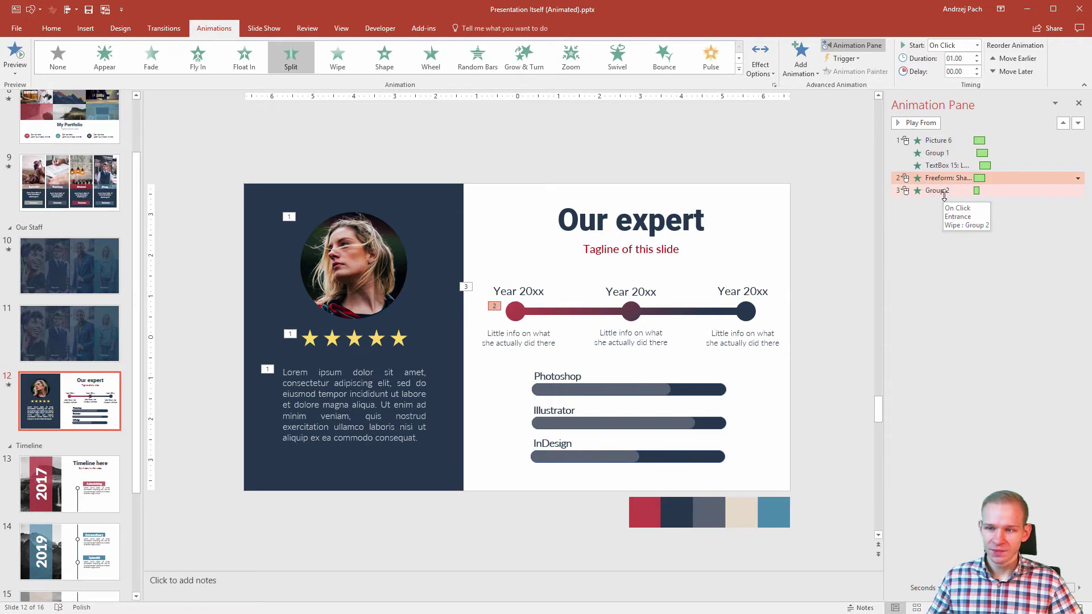
click(942, 192)
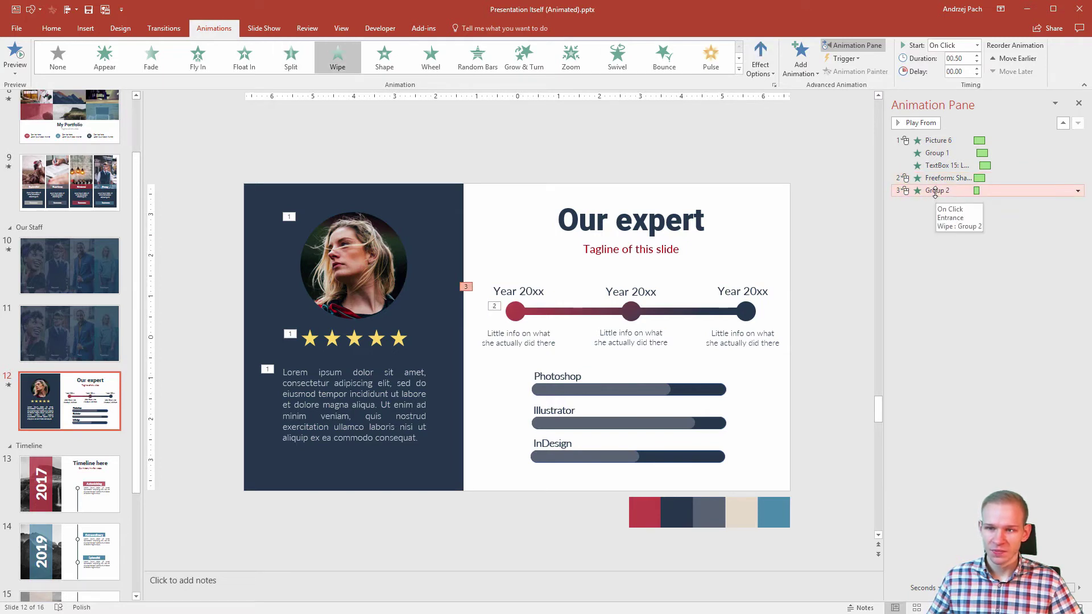
Set Group 2's wipe to start With Previous, come From Top, and last 0.75 seconds.
right_click(936, 192)
click(1033, 220)
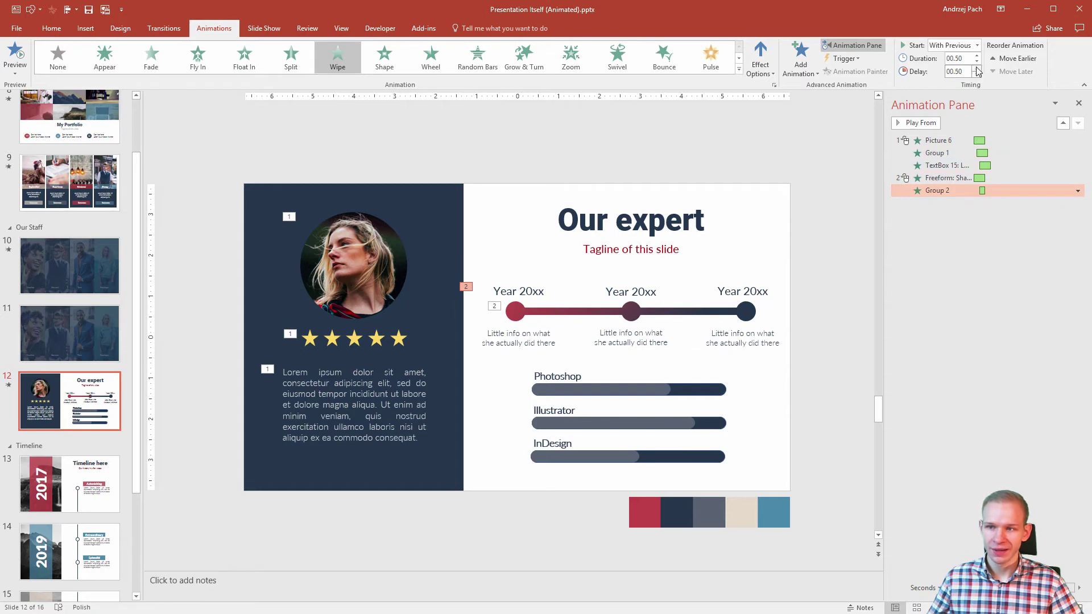
click(762, 68)
click(802, 183)
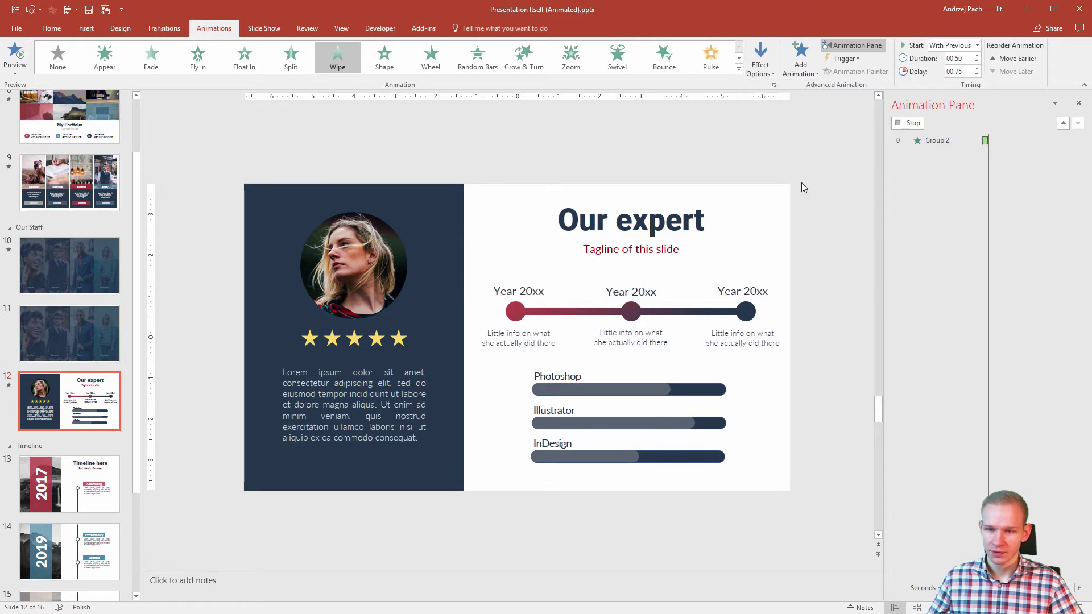
click(977, 55)
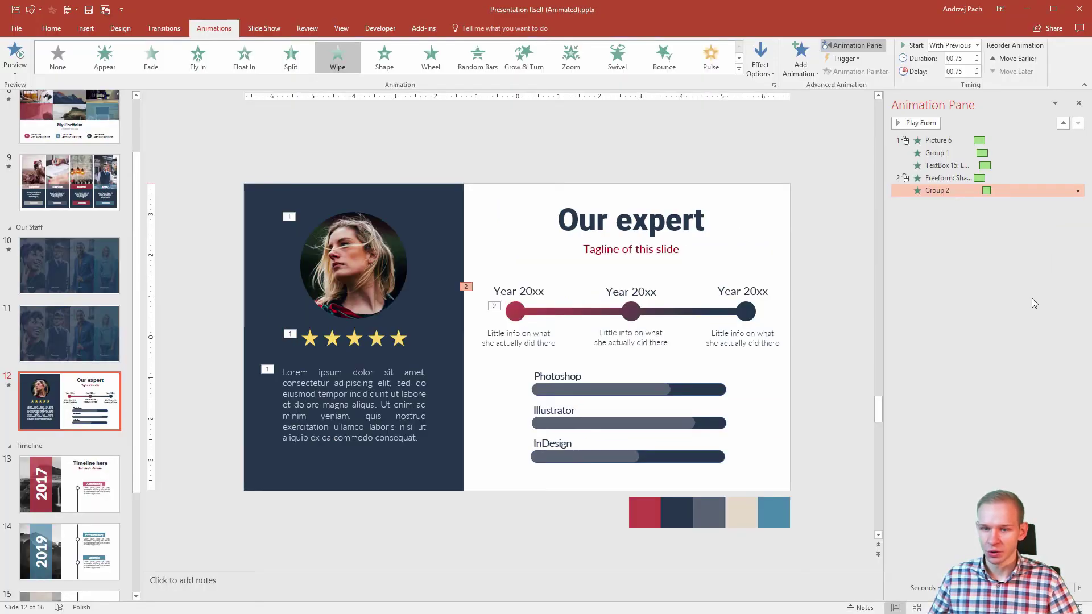
Copy the left year group's wipe onto the middle and right year groups with Animation Painter.
click(517, 353)
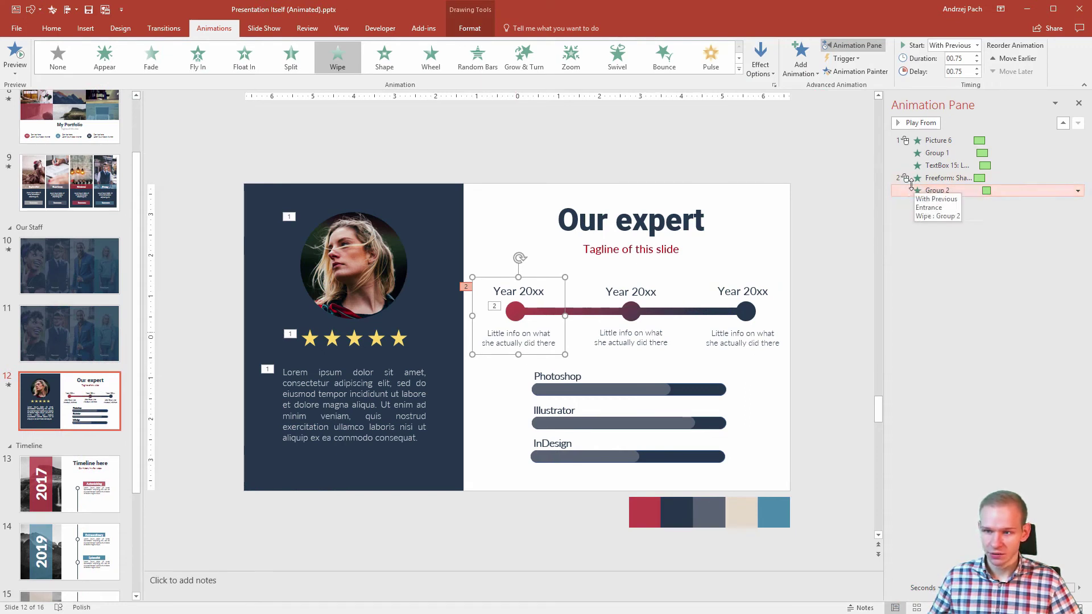
key(alt+shift+c)
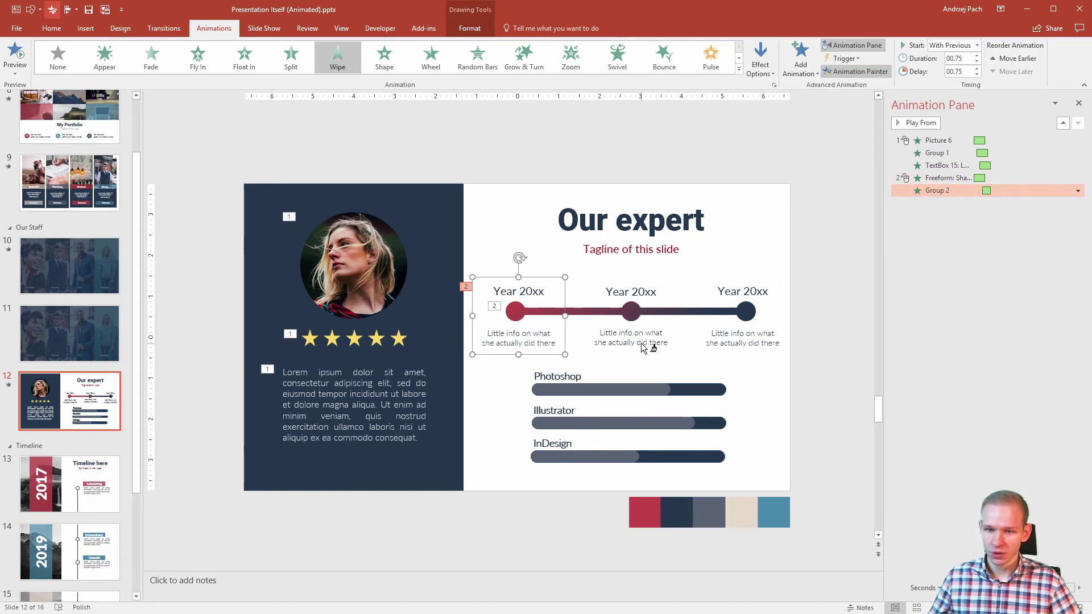
click(641, 343)
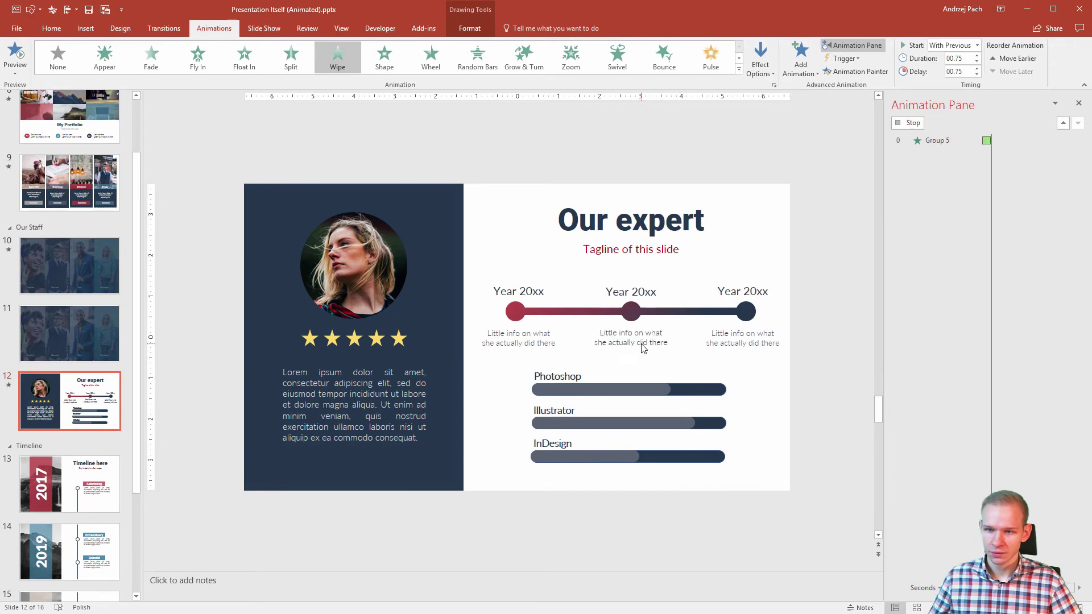
key(alt+shift+c)
click(747, 339)
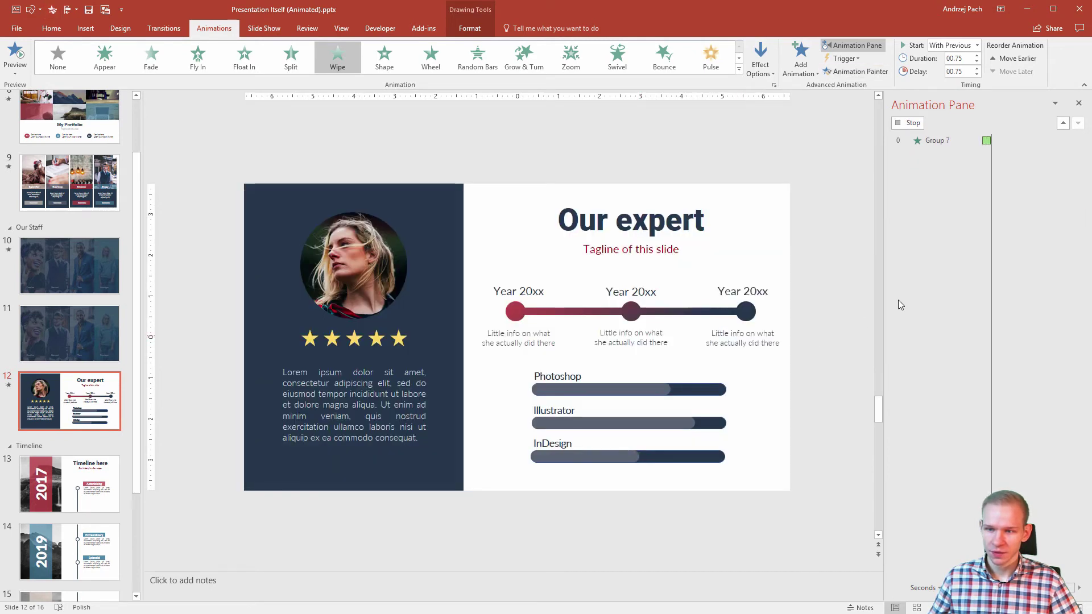
Set the middle and right year groups' animations to start On Click.
shift+click(946, 203)
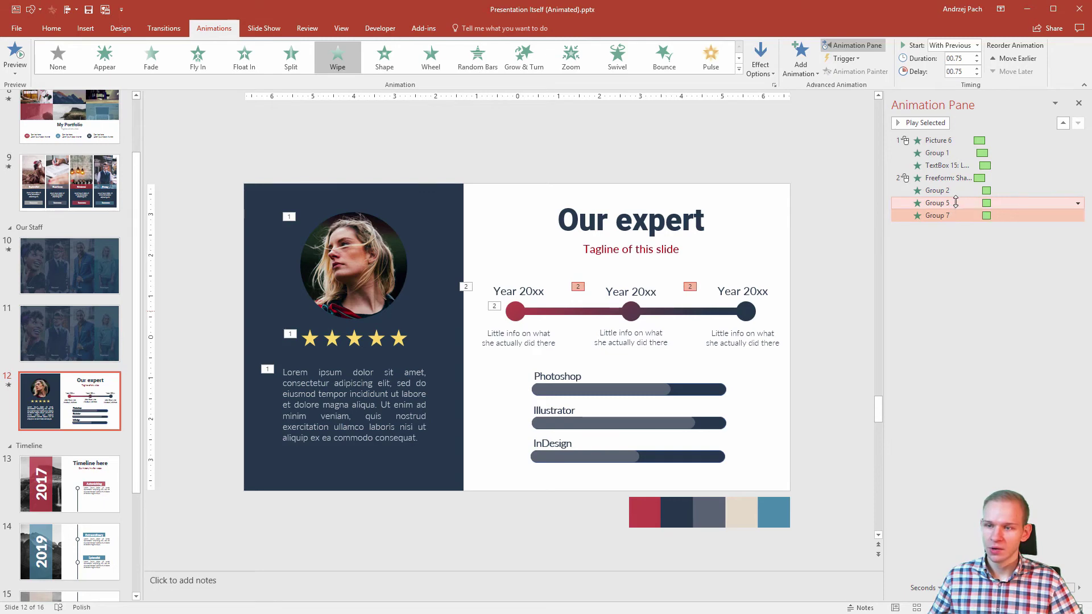
click(1078, 203)
click(1021, 217)
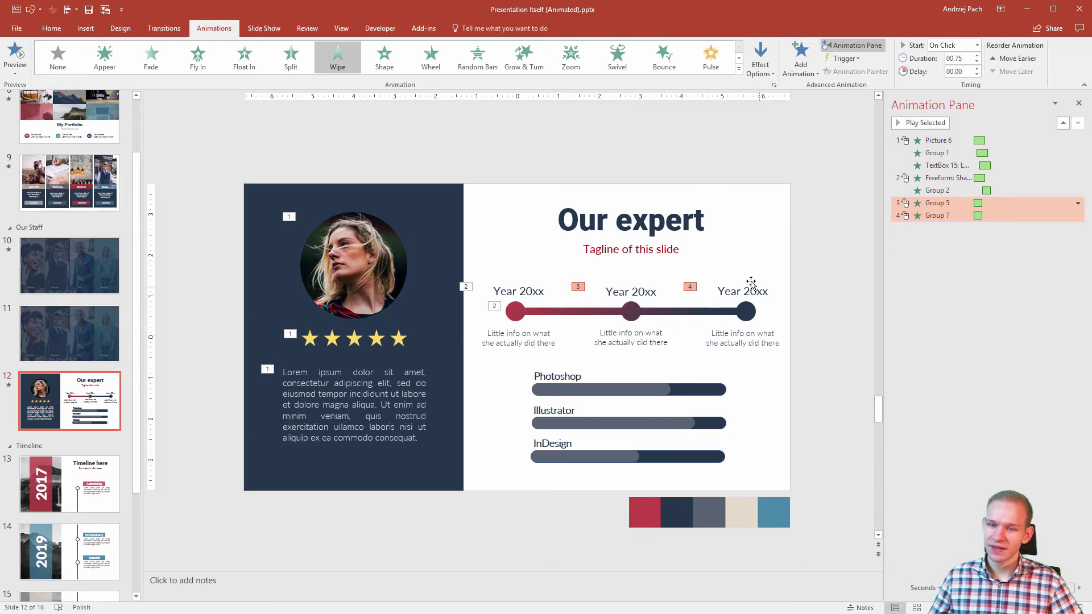
click(590, 390)
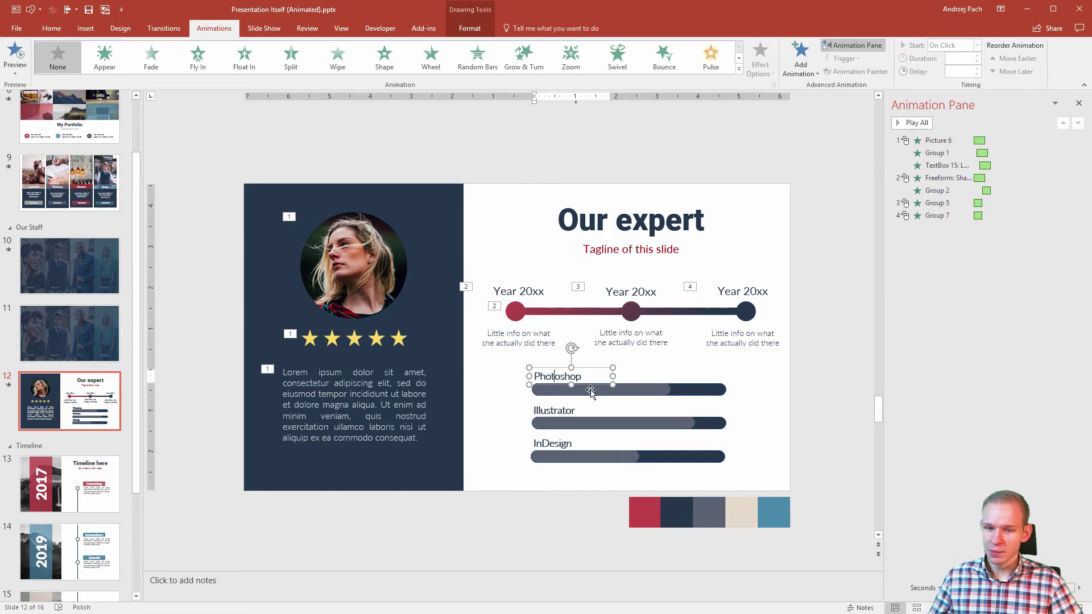
click(770, 401)
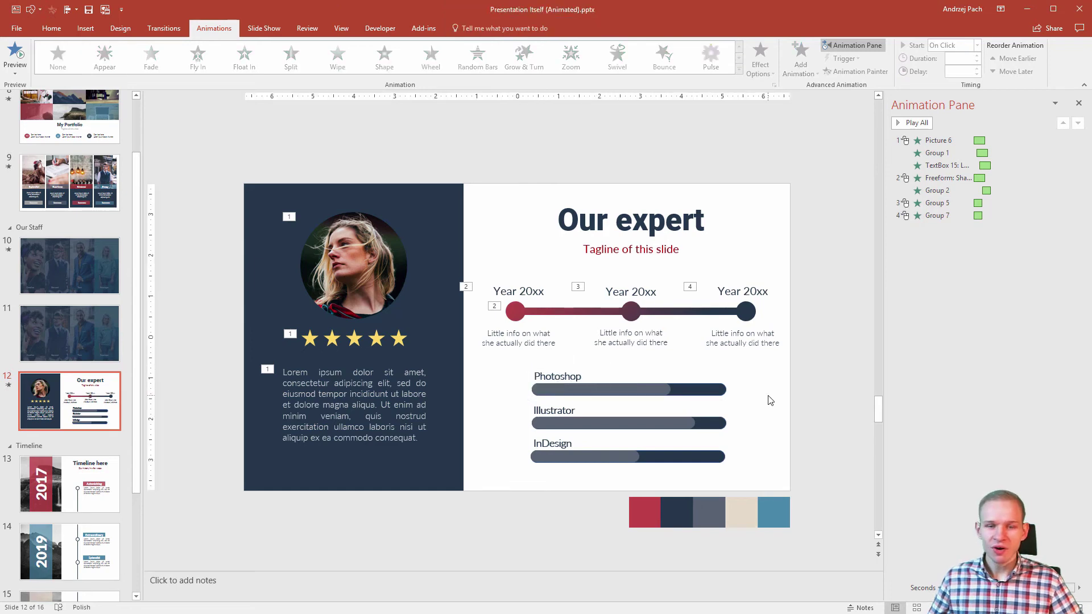
drag(774, 404, 497, 361)
drag(771, 439, 502, 397)
drag(752, 465, 483, 427)
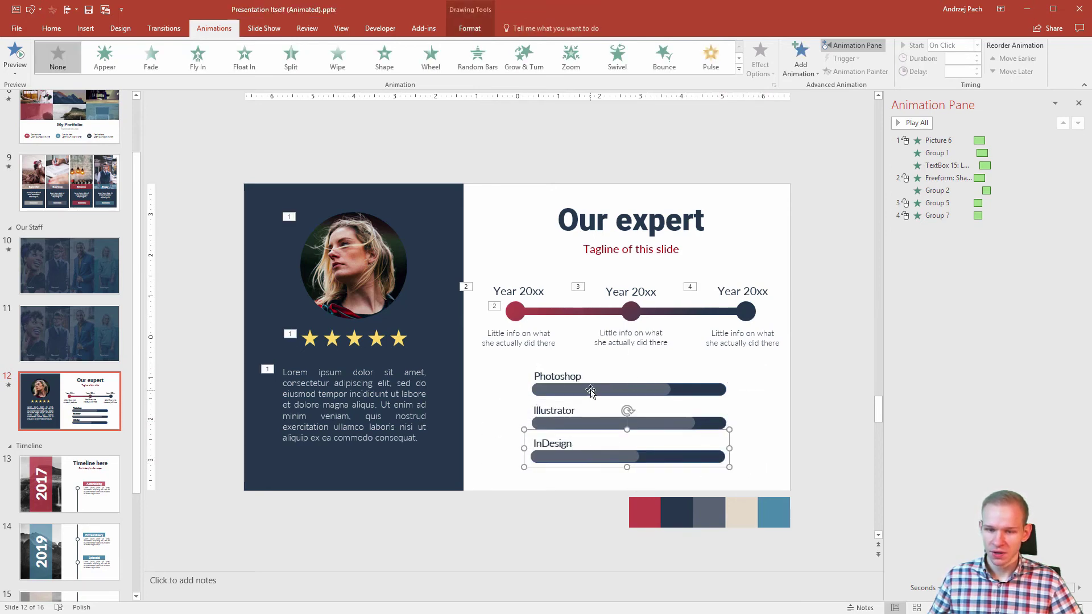
click(631, 389)
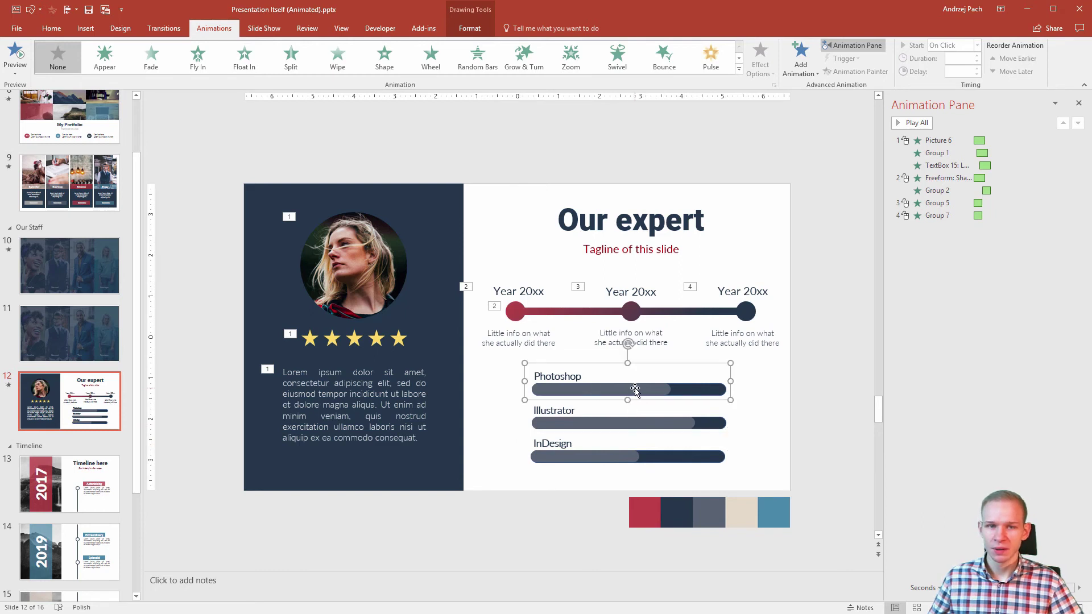
Give the Photoshop skill bar a Wipe entrance from the left.
click(333, 57)
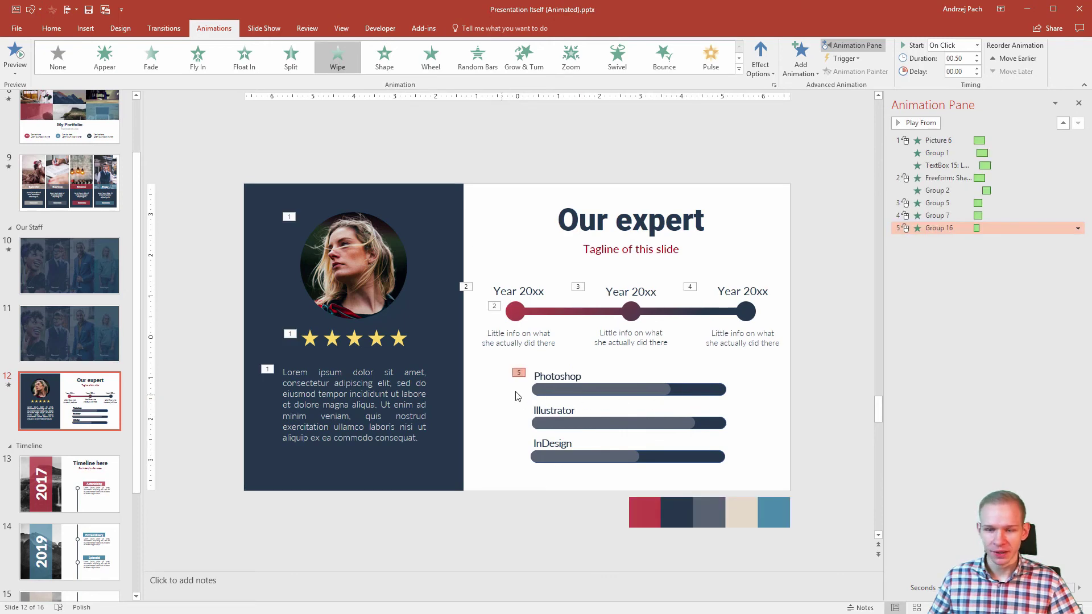
click(747, 71)
click(793, 132)
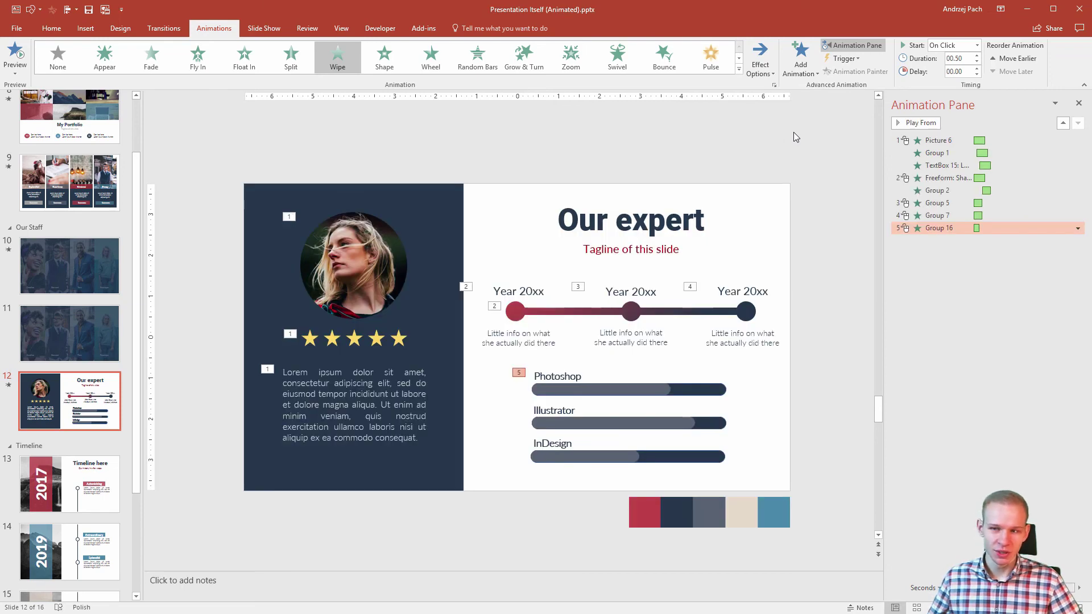
Copy the Photoshop bar's wipe onto the Illustrator and InDesign bars with Animation Painter.
click(814, 217)
click(600, 380)
key(alt+shift+c)
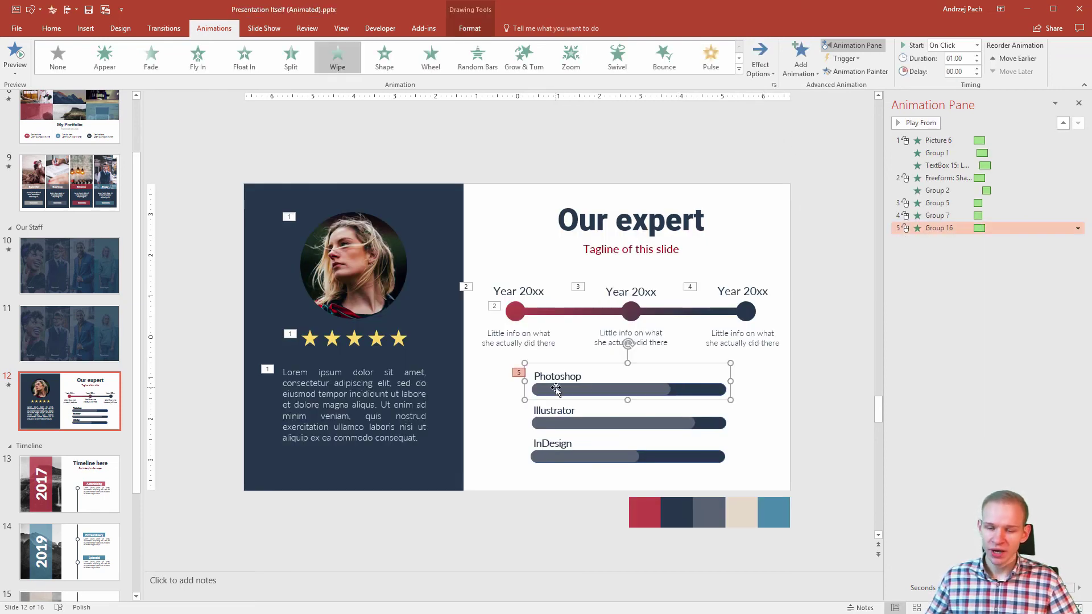
click(610, 422)
key(alt+shift+c)
click(593, 455)
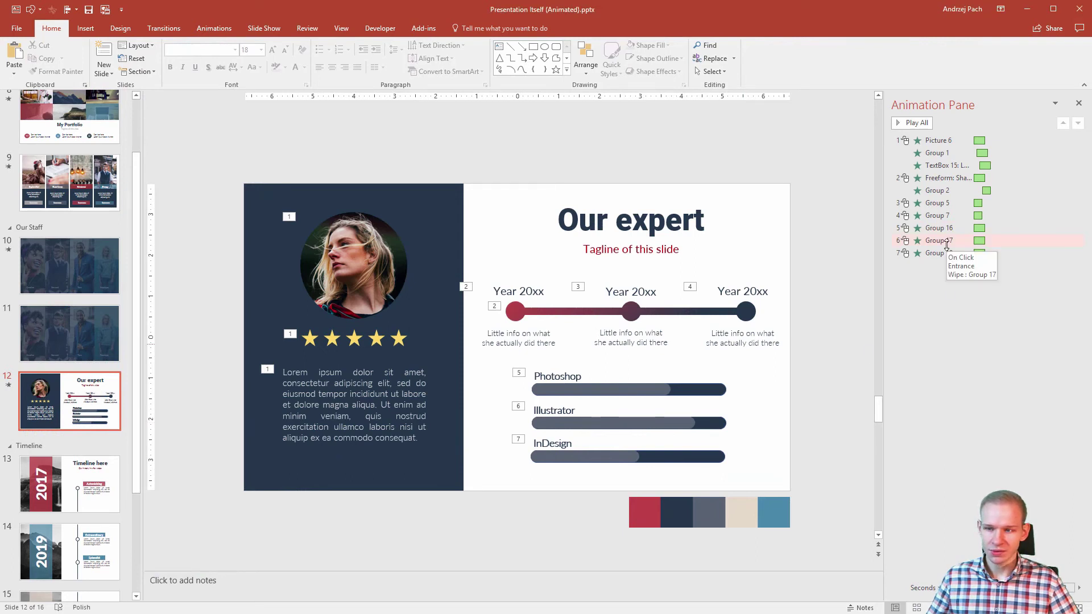
Set the Illustrator and InDesign bar animations (Groups 17 and 18) to start With Previous.
right_click(977, 245)
click(1042, 267)
right_click(979, 254)
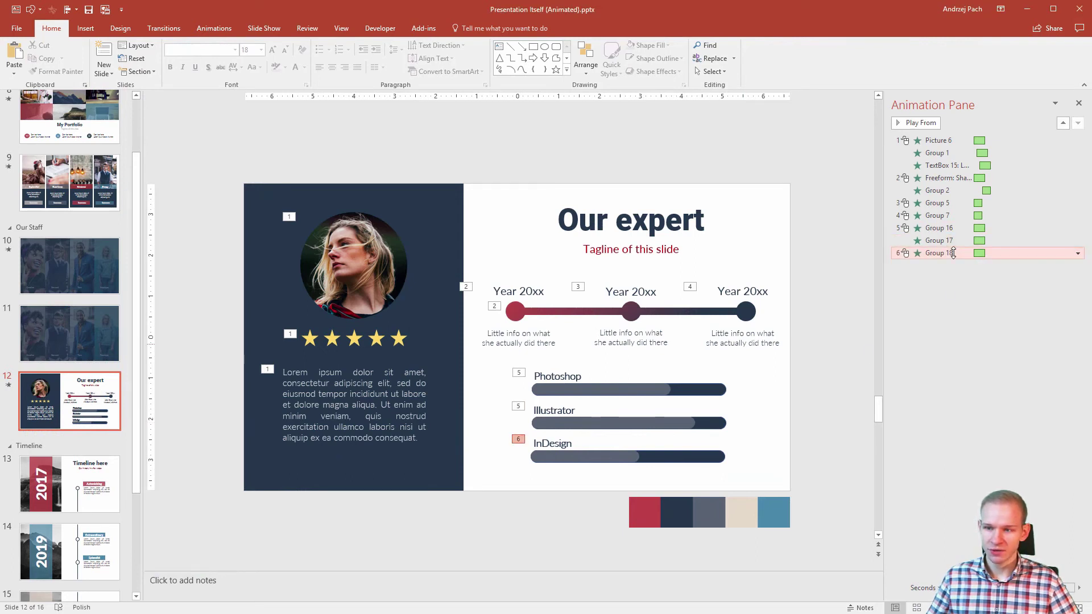
click(1041, 282)
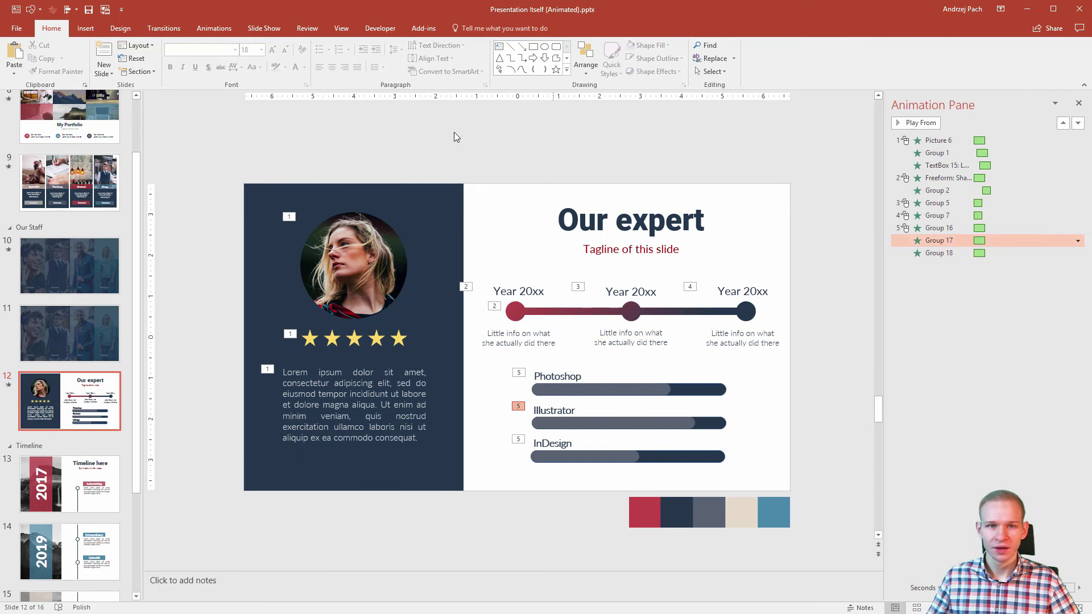
Delay the InDesign bar's wipe (Group 18) by 01.00 second and review the slide.
click(215, 28)
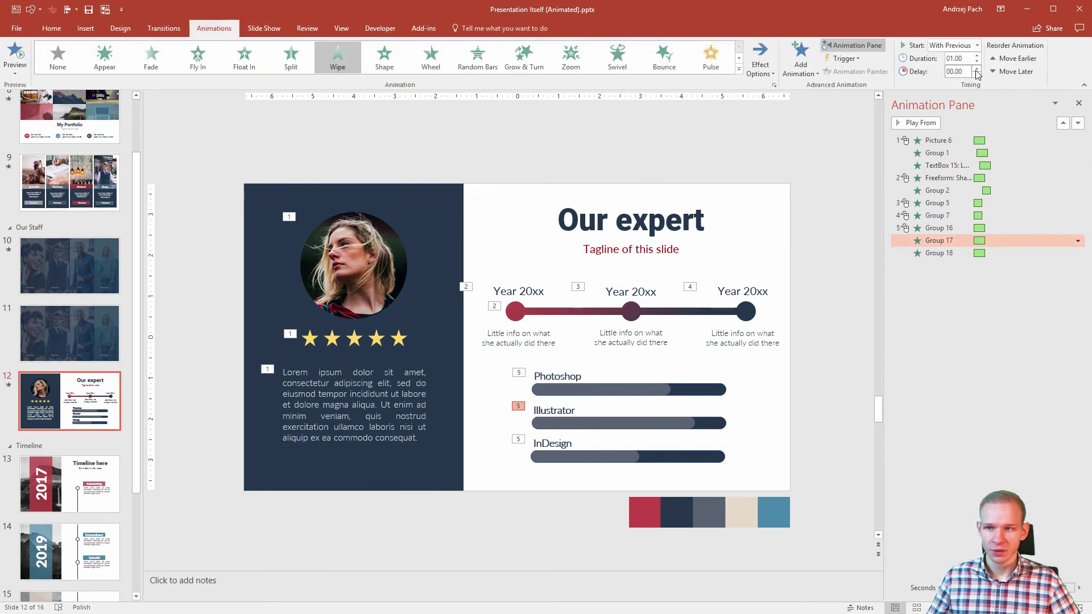
key(Down)
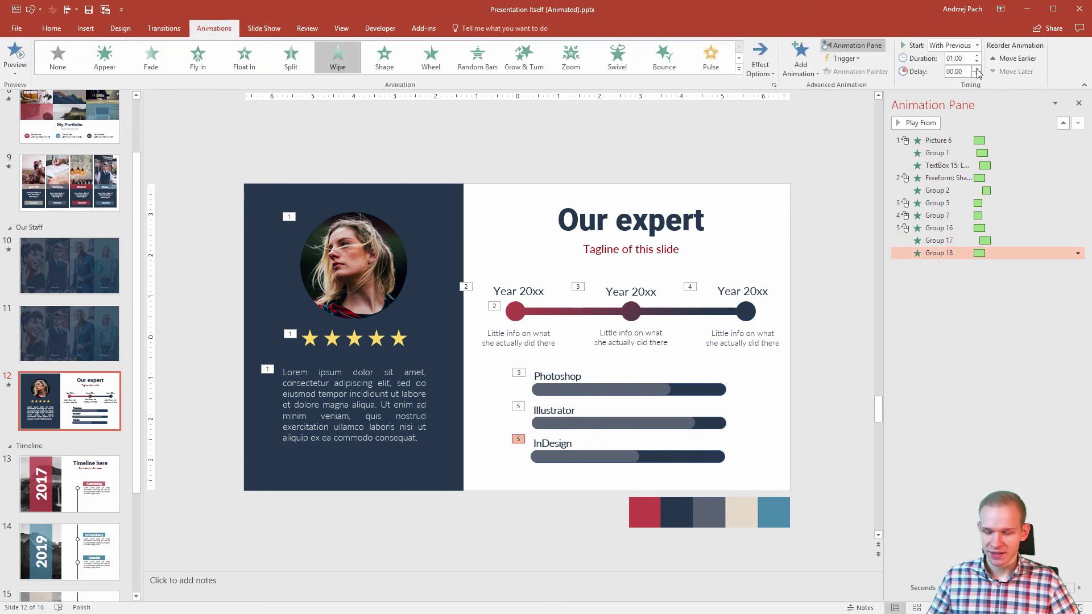
click(977, 69)
click(977, 69)
click(977, 69)
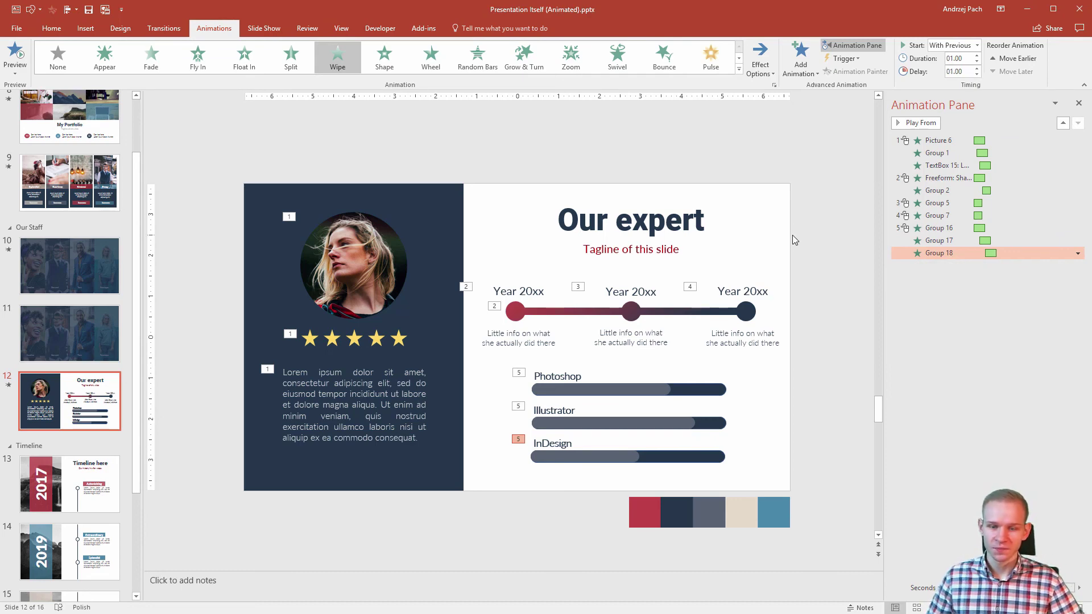
click(516, 467)
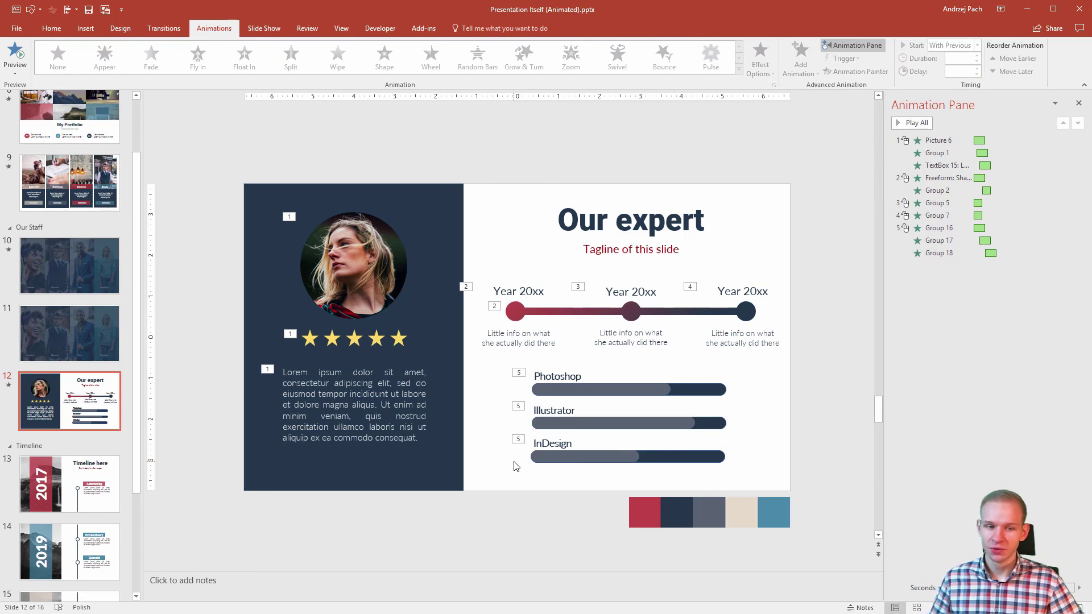
scroll(88, 495, down, 2)
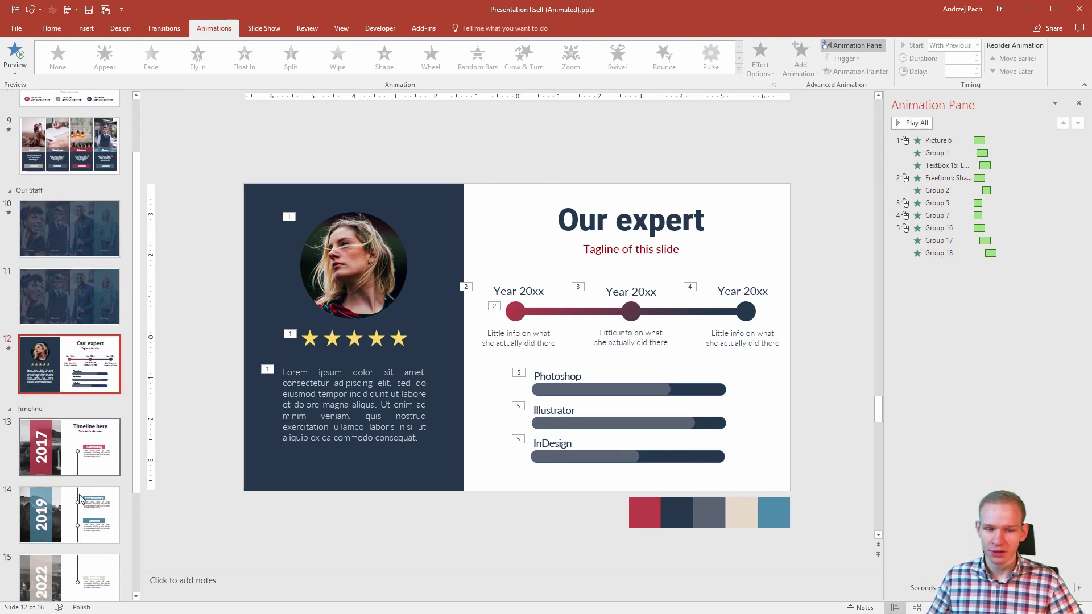
scroll(86, 500, down, 2)
scroll(66, 438, up, 2)
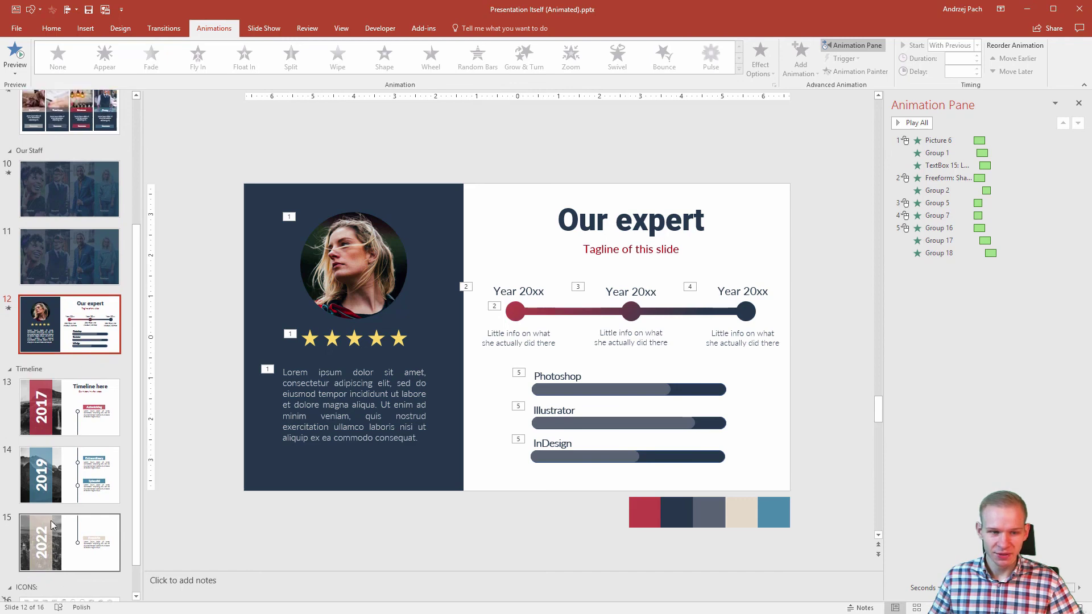